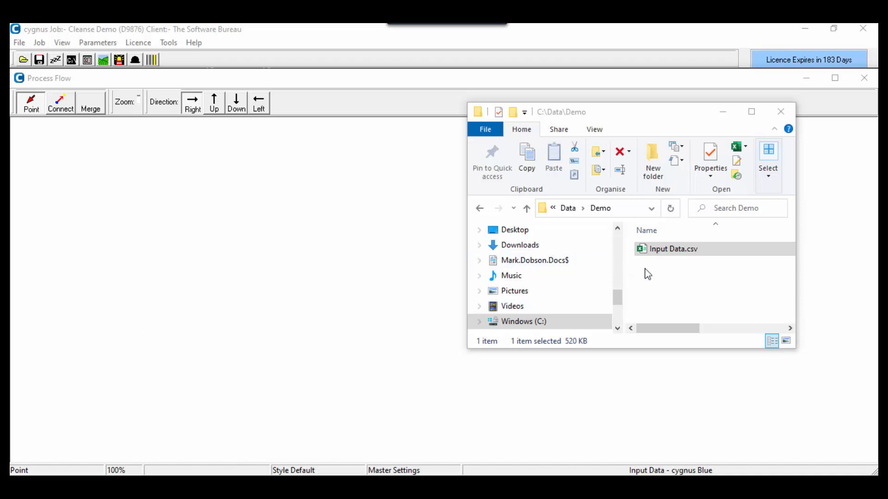
# Step: Add Input Data.csv to the process flow and set its first record status to Field Descriptions in the data download
pyautogui.moveTo(643, 253); pyautogui.dragTo(47, 154)
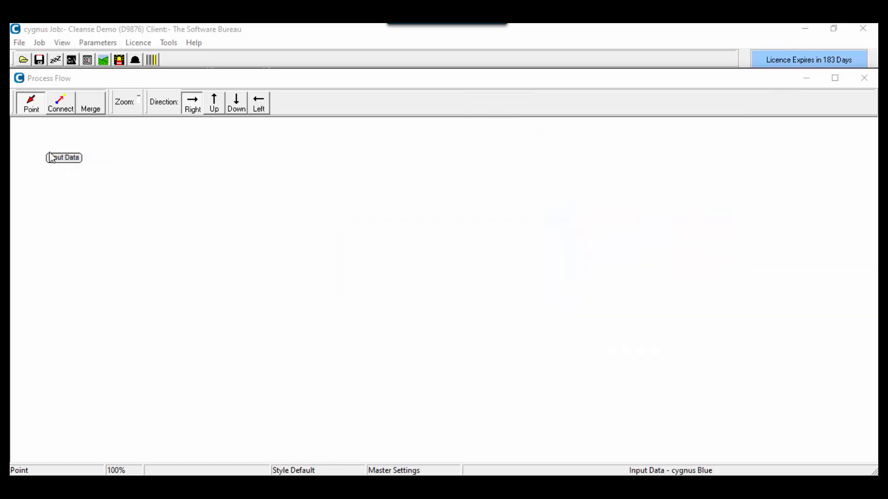
pyautogui.doubleClick(63, 159)
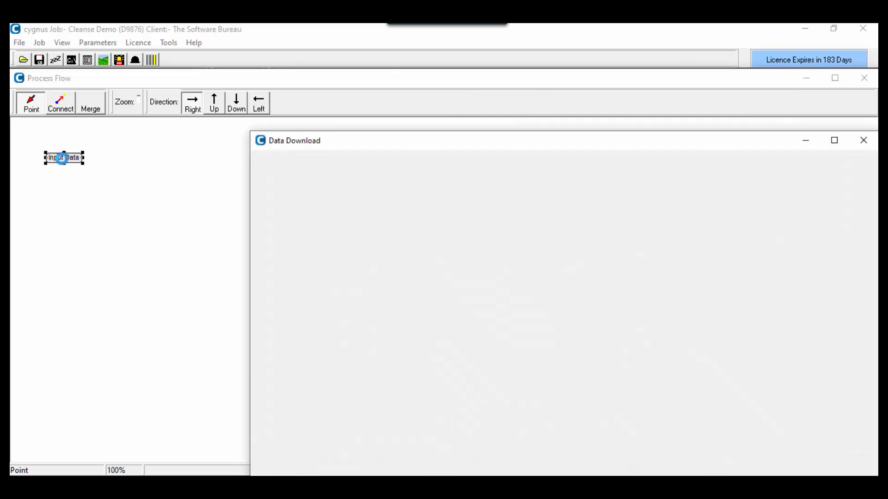
pyautogui.moveTo(391, 143); pyautogui.dragTo(268, 44)
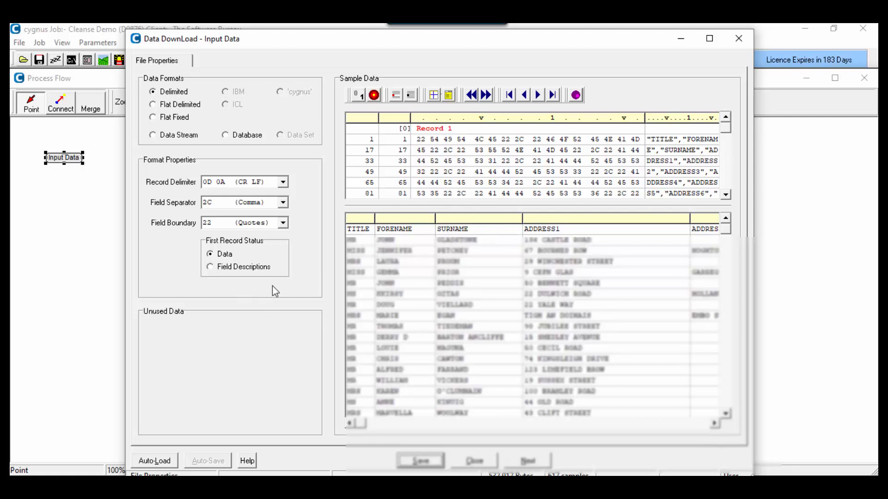
pyautogui.click(211, 267)
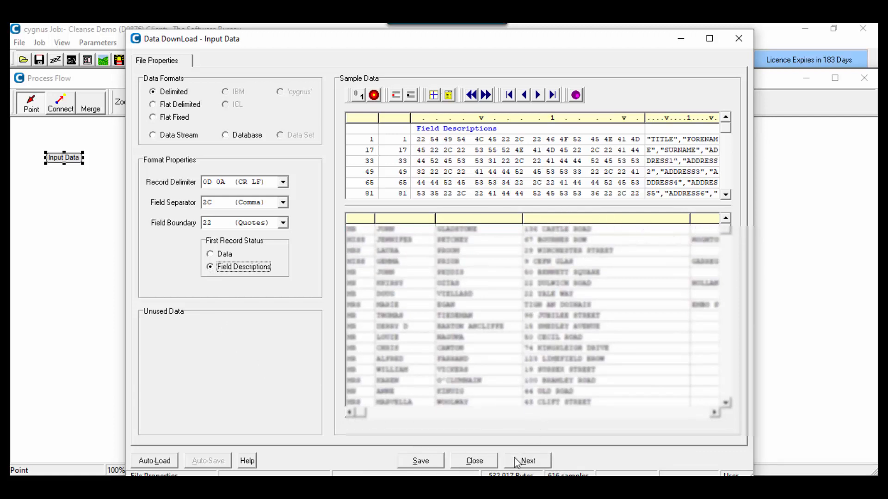
pyautogui.click(530, 461)
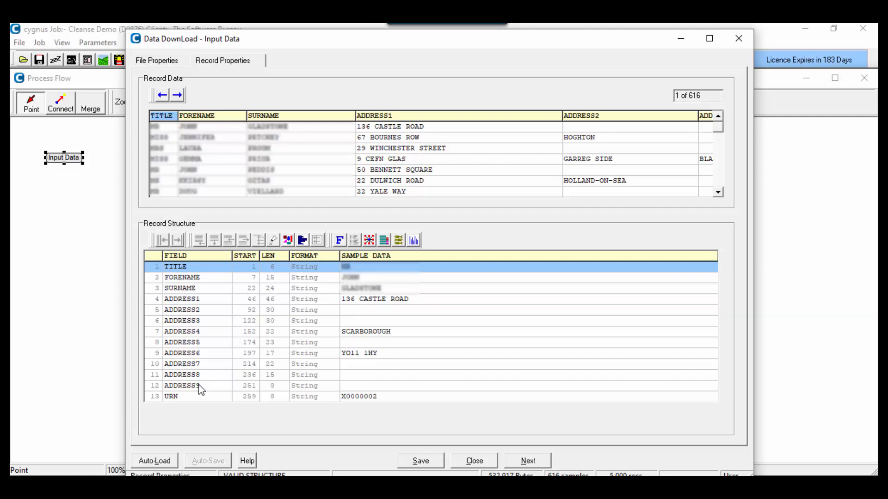
# Step: Rename the title, forename and surname fields in the record structure to T, F and S
pyautogui.click(185, 269)
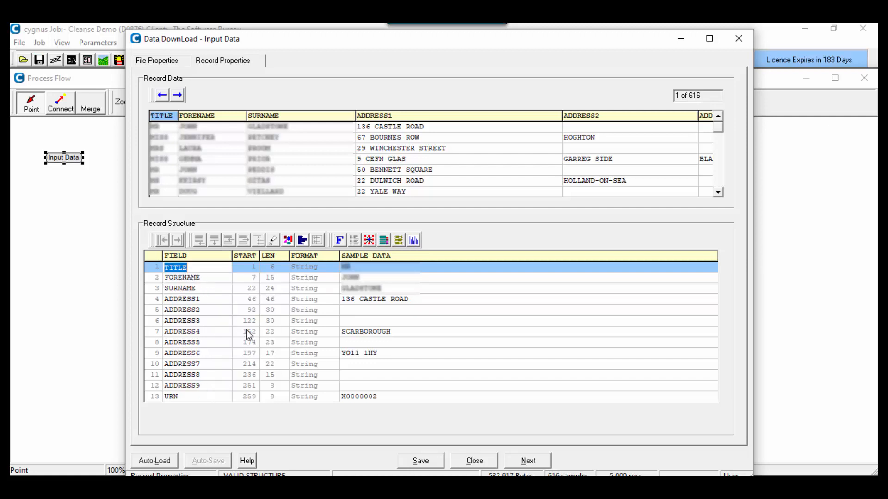
pyautogui.write('T')
pyautogui.press('Return')
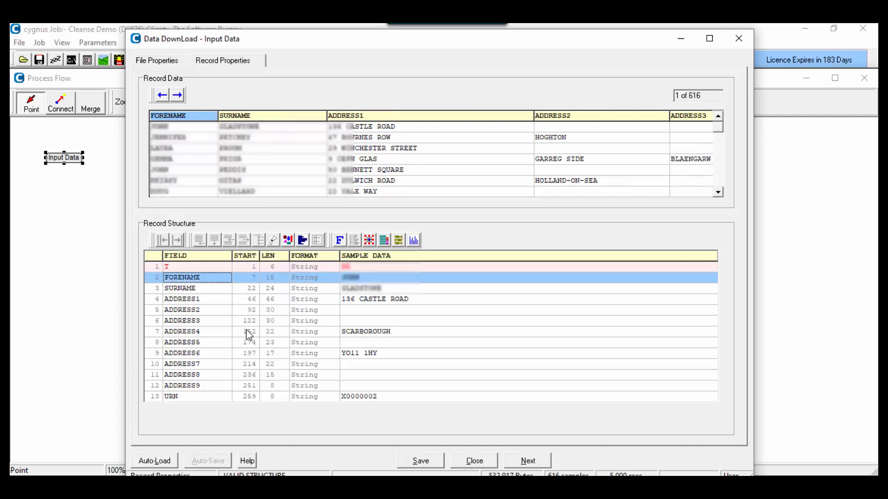
pyautogui.write('F')
pyautogui.press('Return')
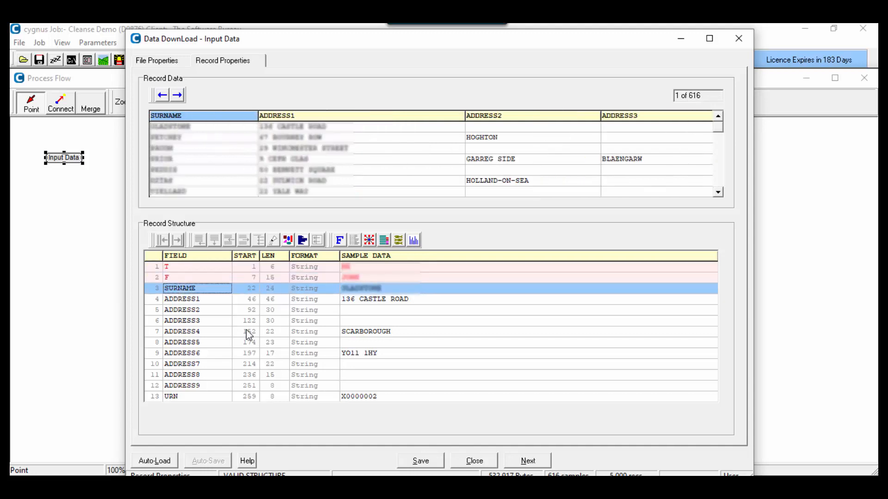
pyautogui.write('S')
pyautogui.press('Return')
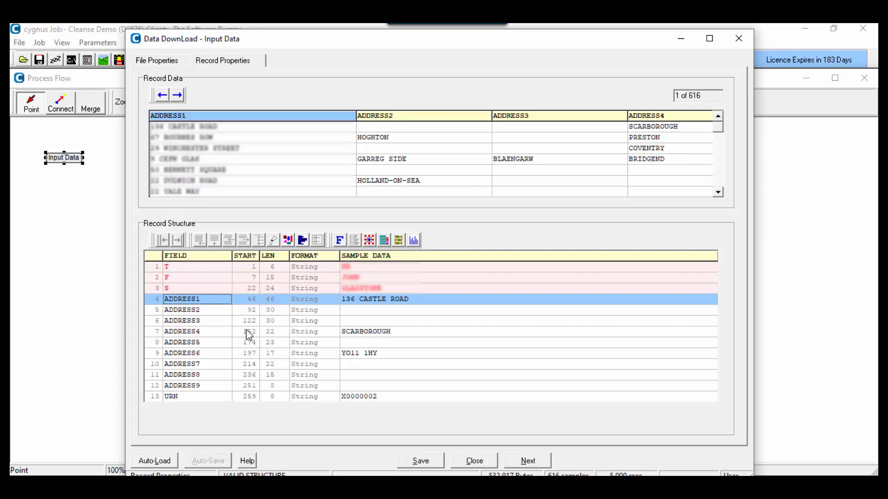
# Step: Rename ADDRESS1 to A1 and repeat the field naming through ADDRESS9 so the address fields run A1 to A9
pyautogui.write('A1')
pyautogui.press('Return')
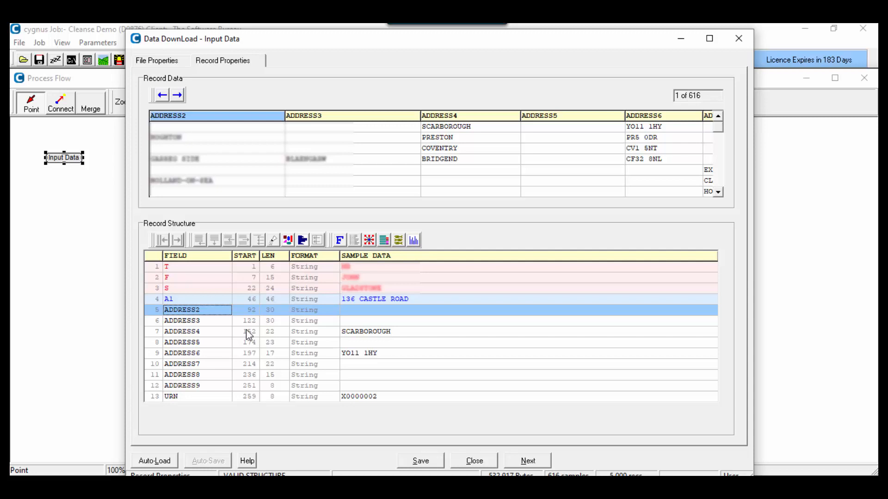
pyautogui.click(383, 239)
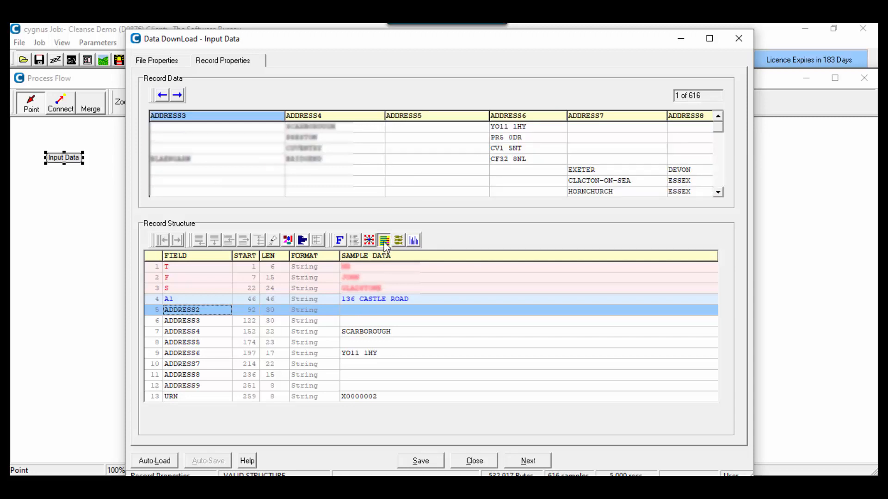
pyautogui.click(384, 240)
pyautogui.click(384, 240)
pyautogui.click(384, 240)
pyautogui.click(384, 240)
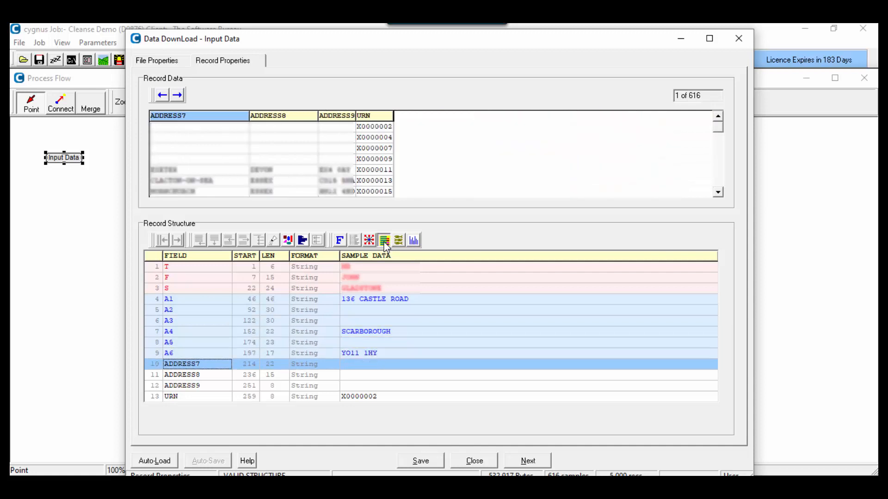
pyautogui.click(384, 240)
pyautogui.click(383, 240)
pyautogui.click(383, 240)
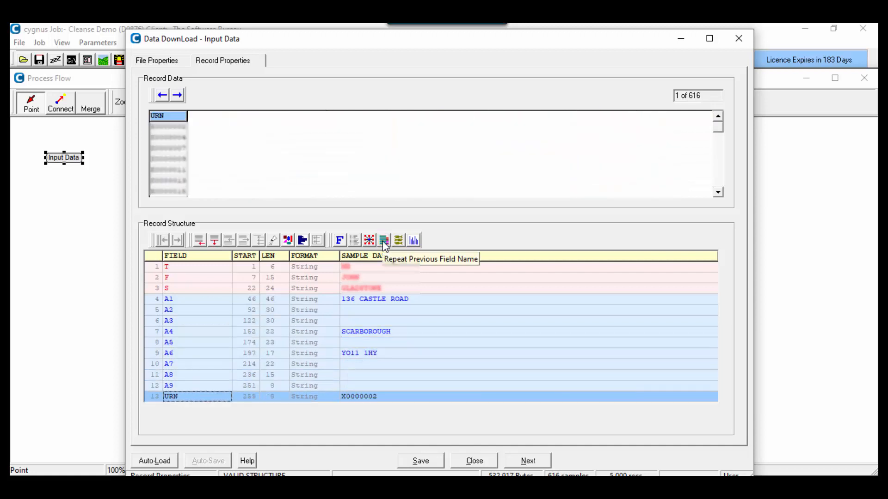
# Step: Accept the default data and processing properties, save the definition and run the Input Data download
pyautogui.click(529, 461)
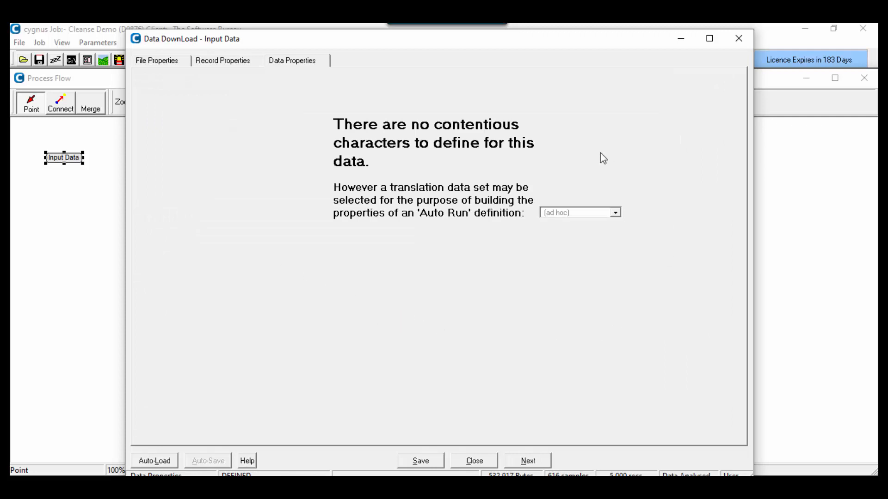
pyautogui.click(528, 462)
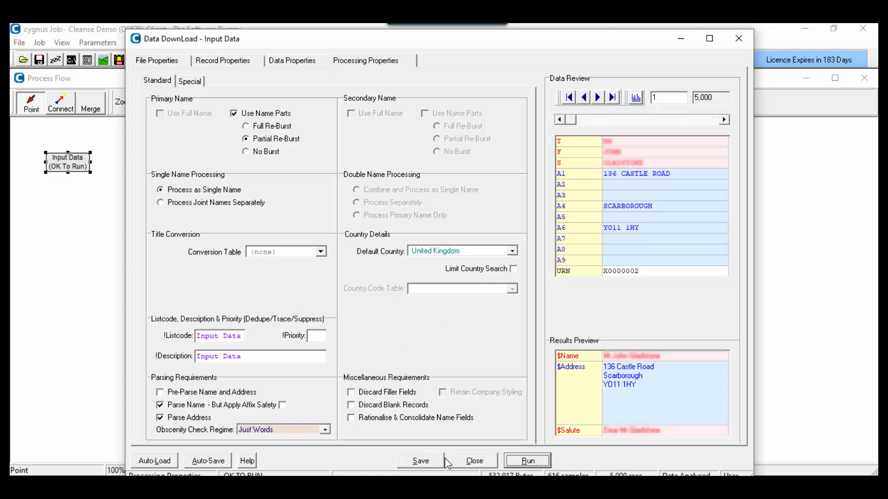
pyautogui.click(430, 463)
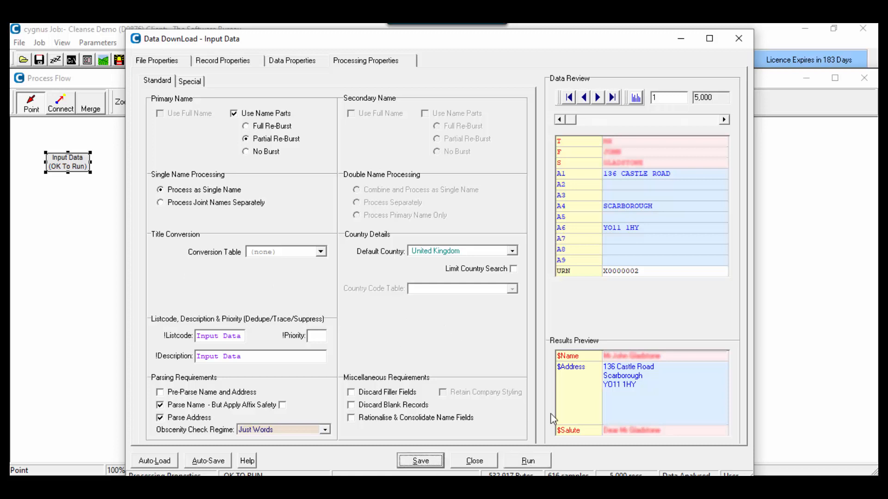
pyautogui.click(529, 462)
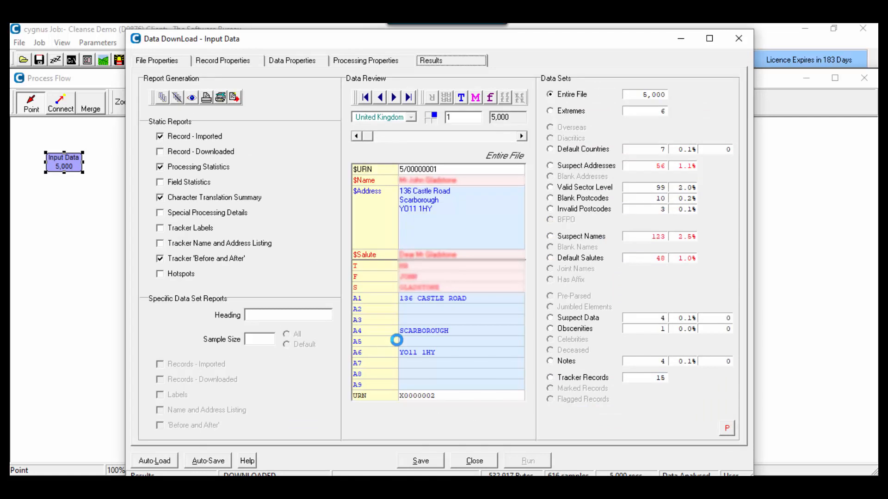
# Step: Review the name and address records in the Extremes data set one by one
pyautogui.click(570, 112)
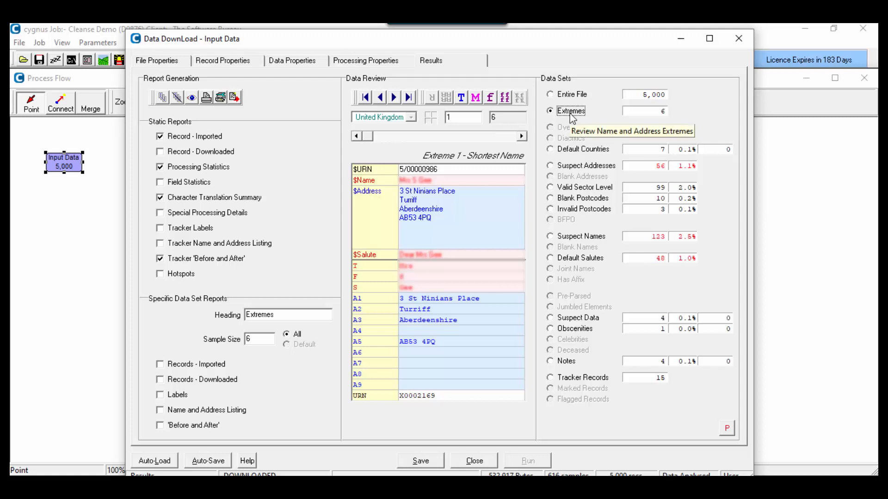
pyautogui.click(394, 98)
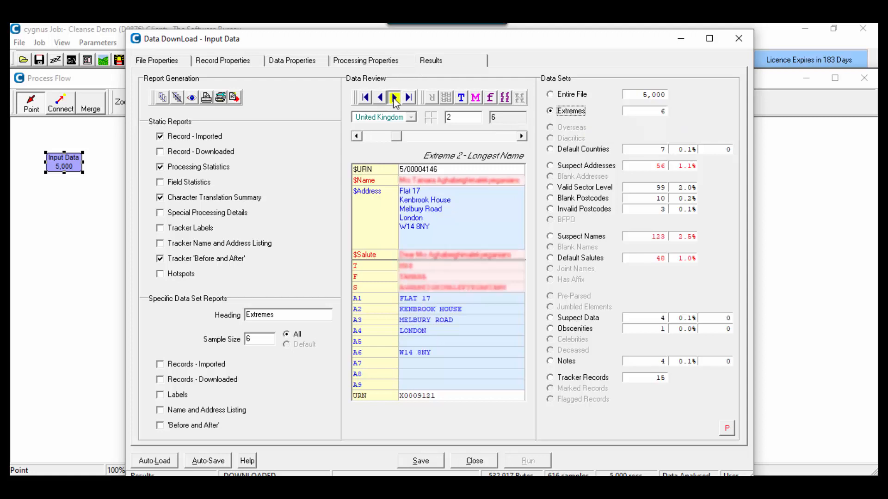
pyautogui.click(394, 97)
pyautogui.click(394, 97)
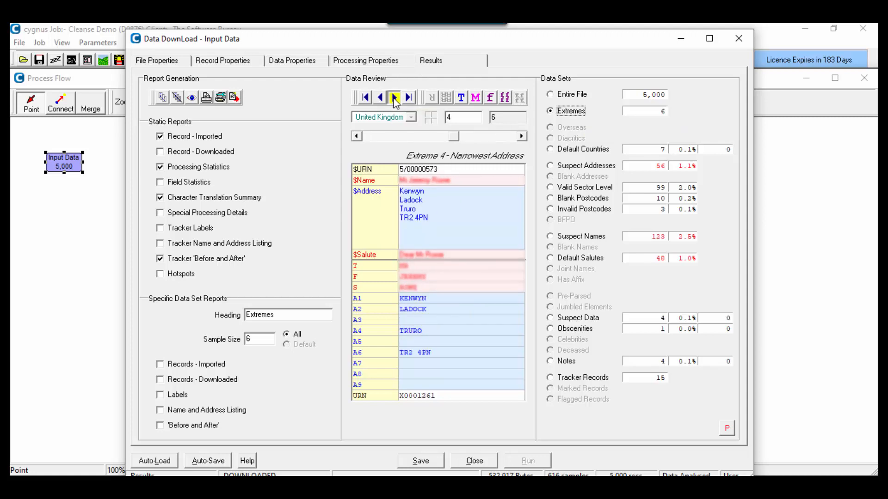
pyautogui.click(394, 98)
pyautogui.click(394, 97)
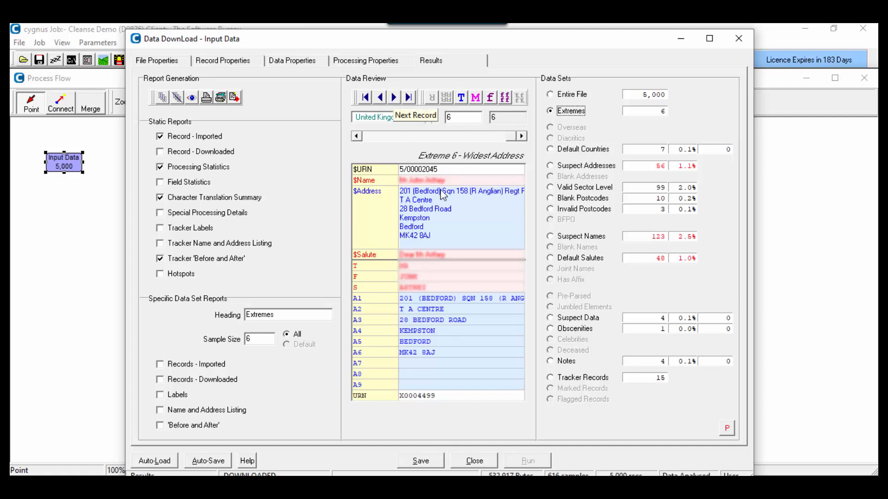
# Step: Review the Obscenities and Notes data sets, and close the download results
pyautogui.click(560, 329)
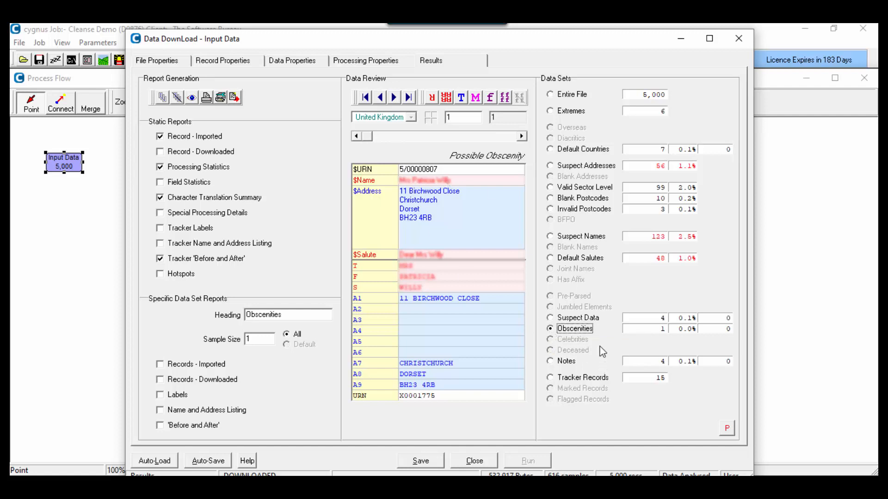
pyautogui.click(563, 361)
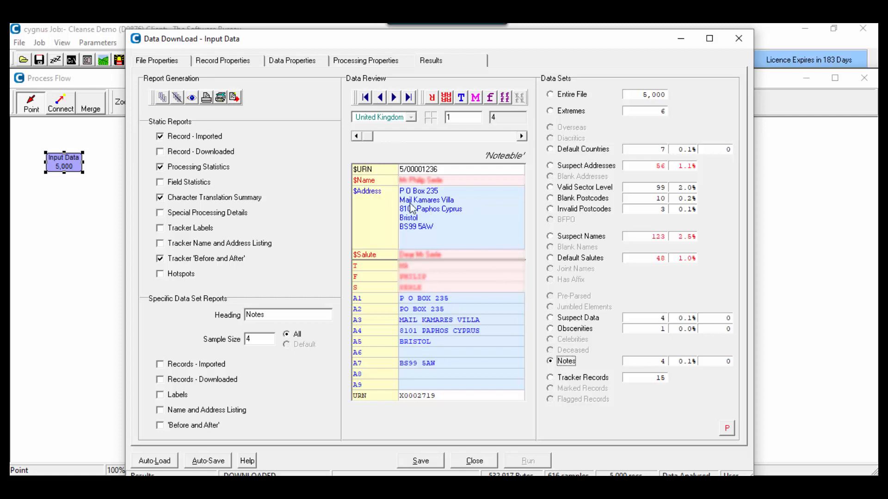
pyautogui.moveTo(412, 208)
pyautogui.click(471, 460)
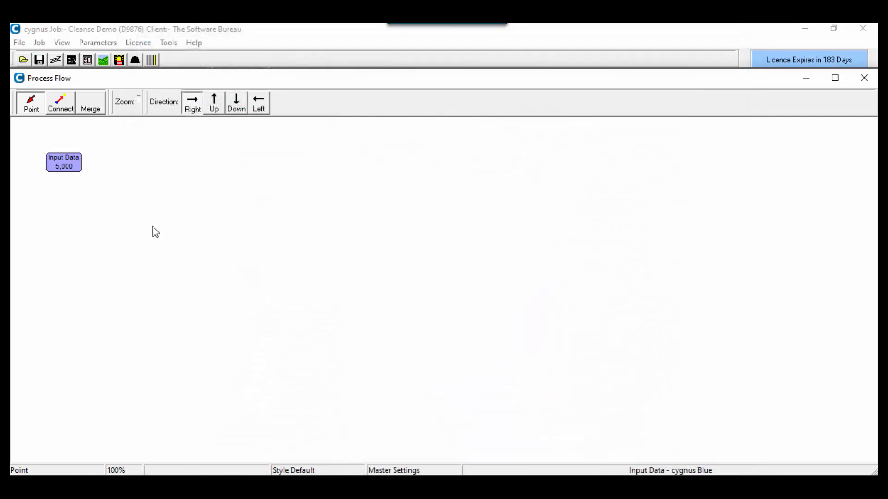
# Step: Add a PAF (New 360) process to Input Data with Postcode Enhancement and Address Enhancement enabled
pyautogui.rightClick(70, 165)
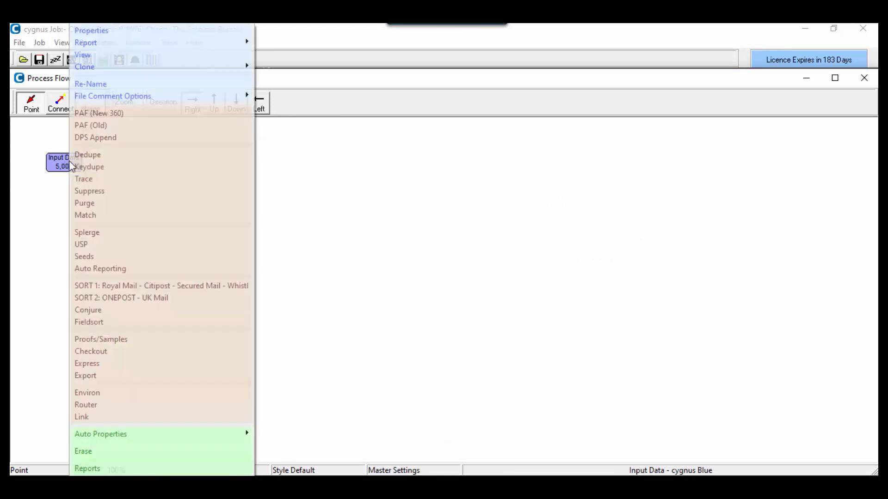
pyautogui.click(100, 113)
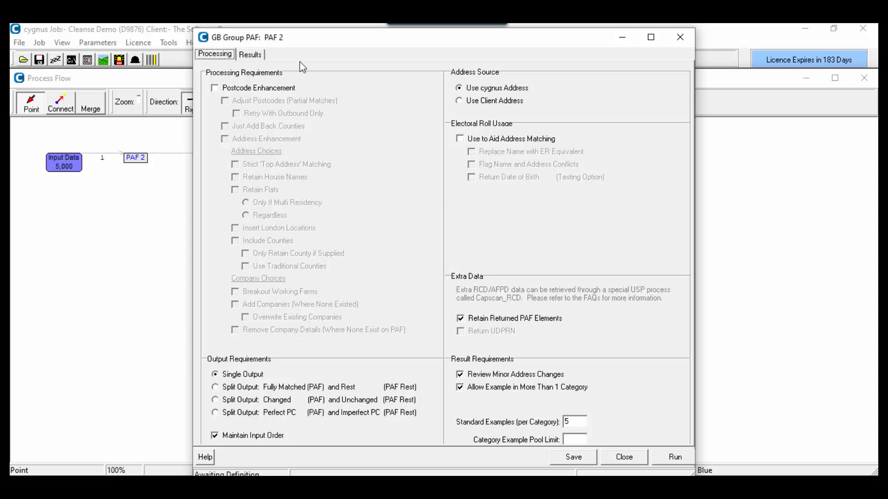
pyautogui.click(215, 88)
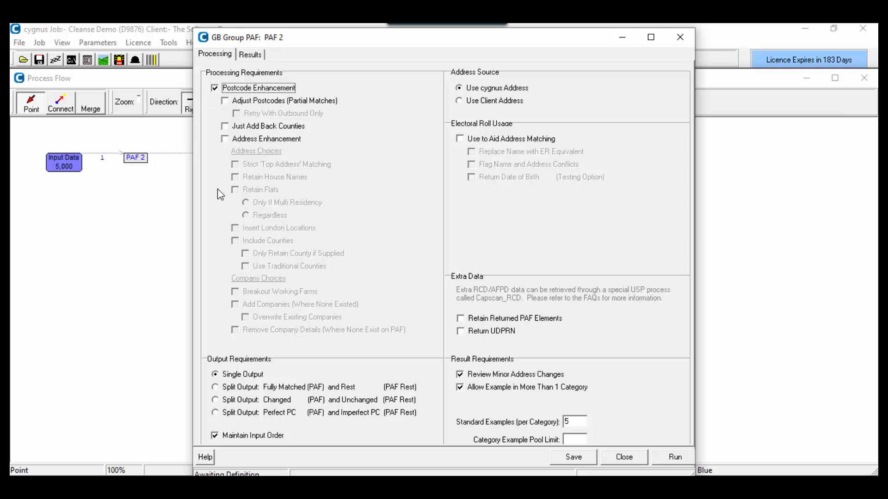
pyautogui.click(224, 139)
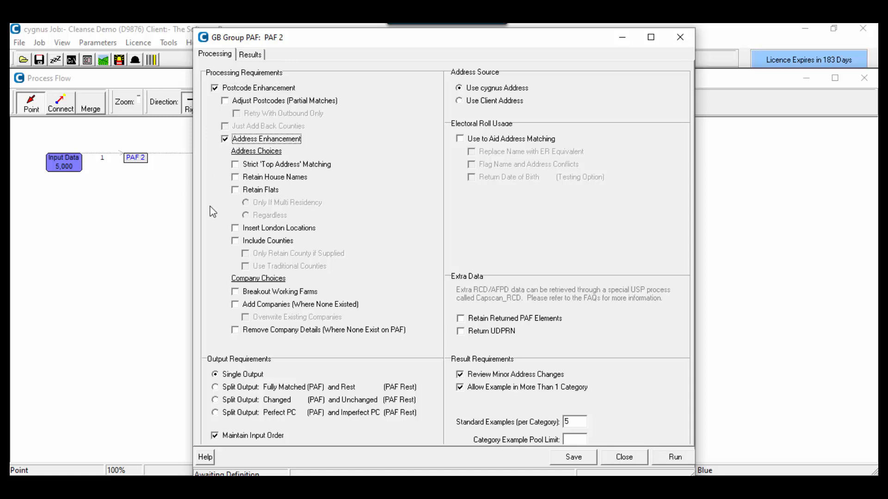
# Step: Enable Strict 'Top Address' Matching, Retain House Names, Retain Flats, and Include Counties with Only Retain County if Supplied
pyautogui.click(235, 164)
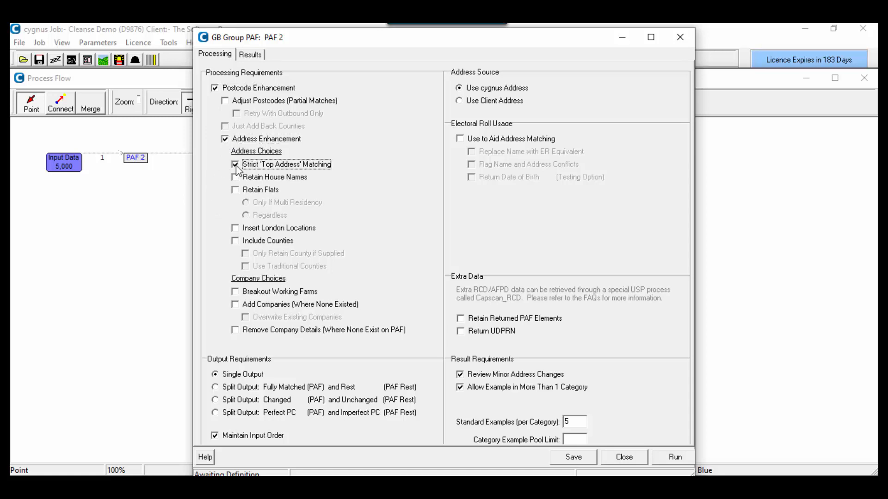
pyautogui.click(238, 178)
pyautogui.click(236, 190)
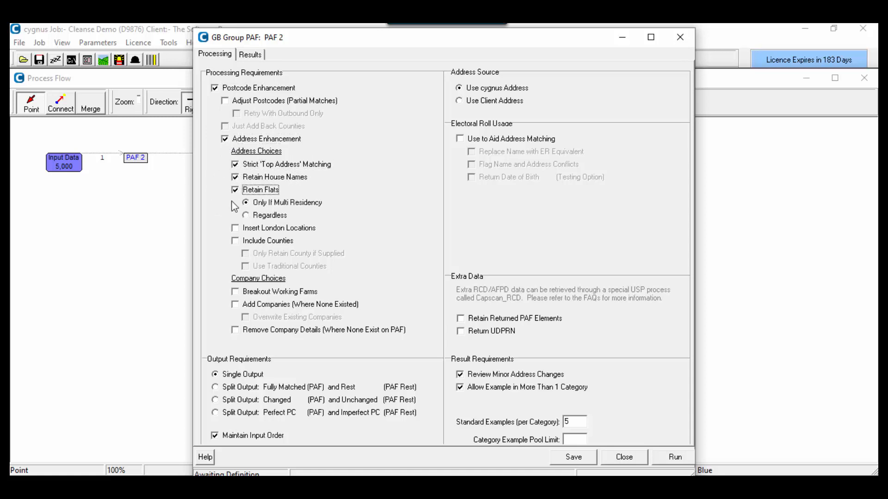
pyautogui.click(234, 241)
pyautogui.click(245, 253)
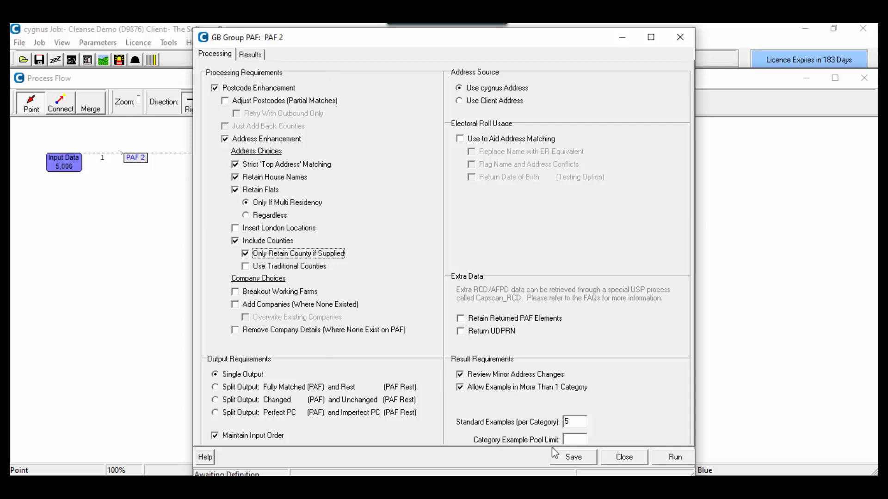
# Step: Save and run the PAF addressing process, and check its postcode-added records before closing the results
pyautogui.click(572, 457)
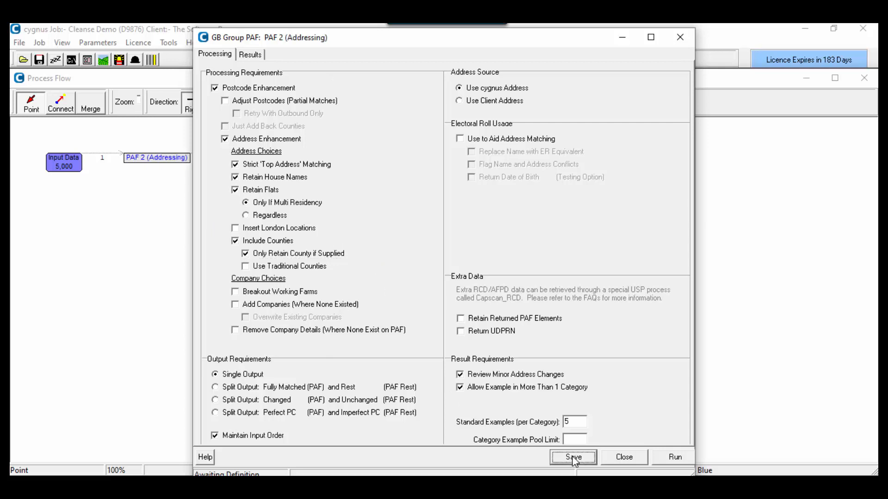
pyautogui.click(674, 459)
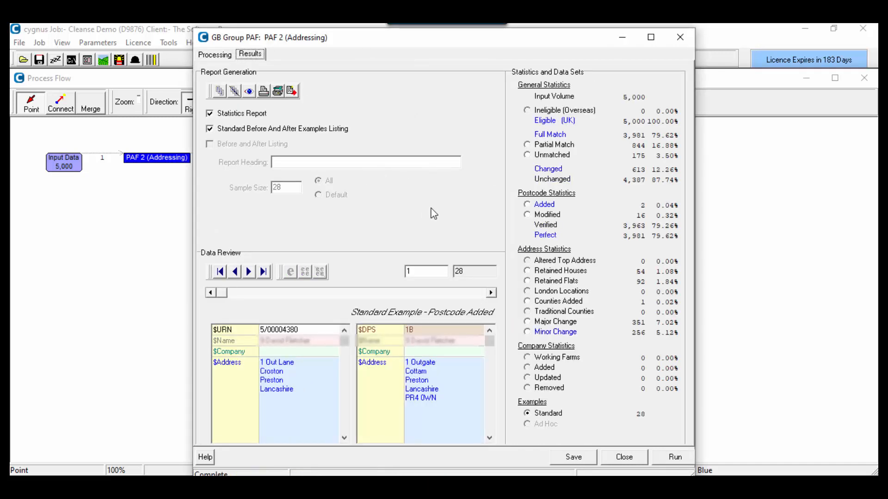
pyautogui.click(527, 205)
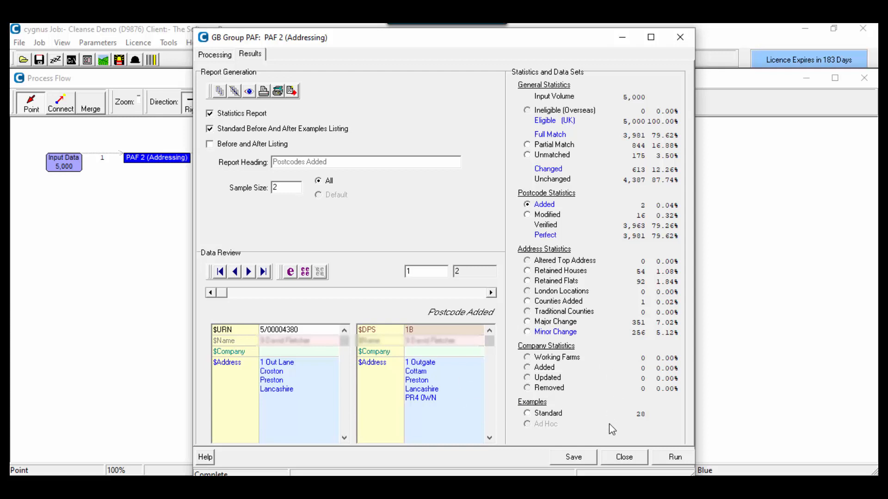
pyautogui.click(627, 458)
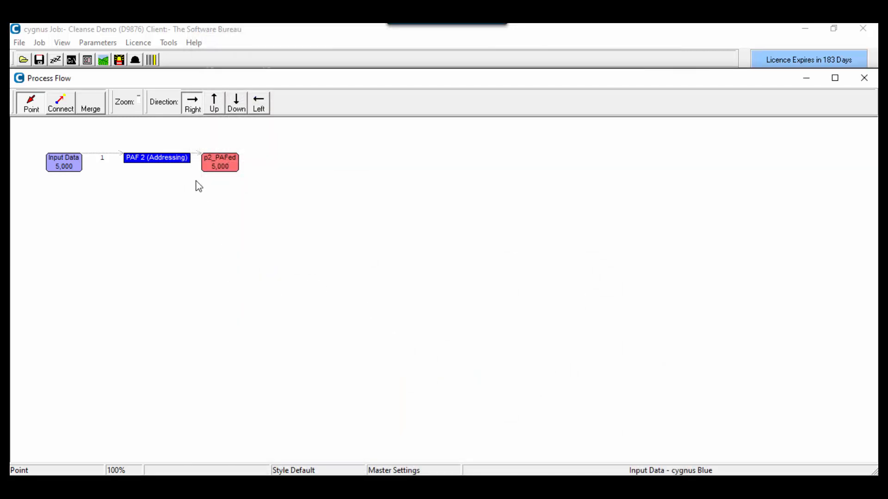
# Step: Move the PAF process closer to Input Data, and add a Splerge process with the PAF Drops library script to p2_PAFed
pyautogui.moveTo(176, 163); pyautogui.dragTo(158, 164)
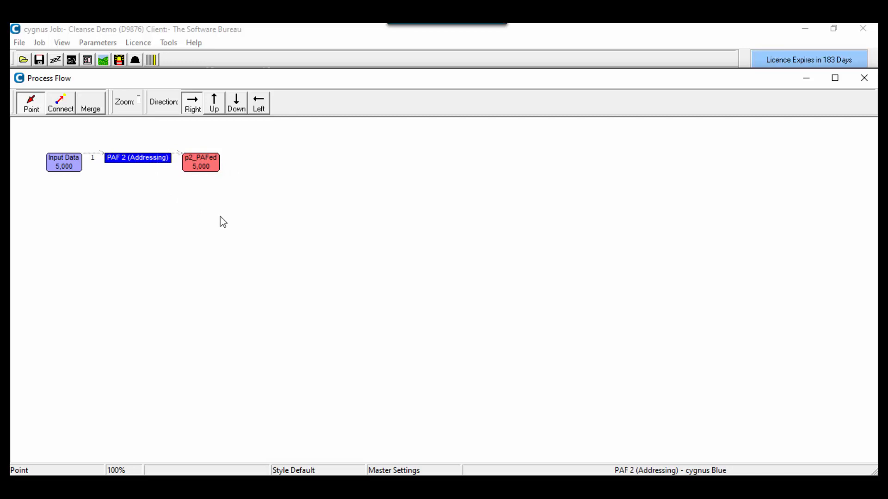
pyautogui.rightClick(208, 166)
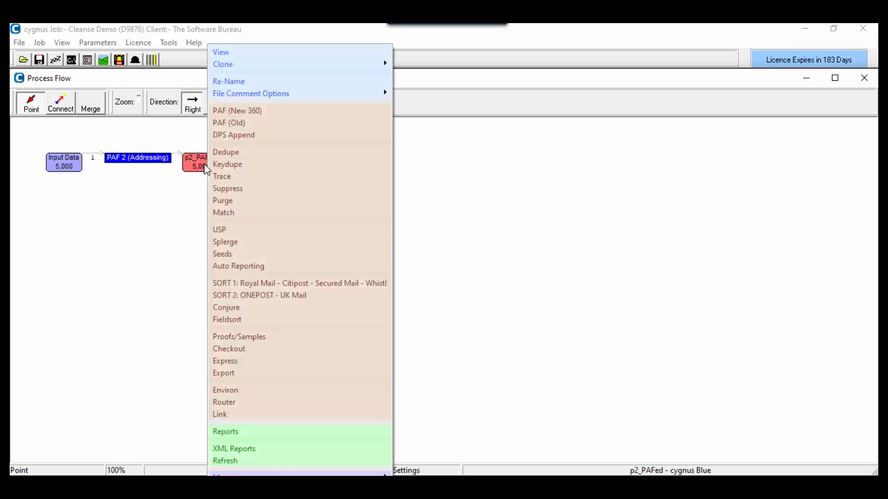
pyautogui.click(283, 242)
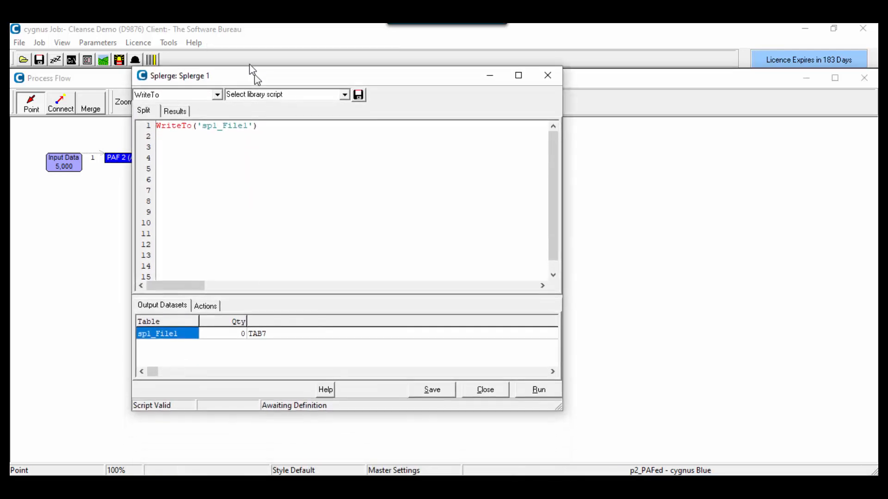
pyautogui.click(340, 81)
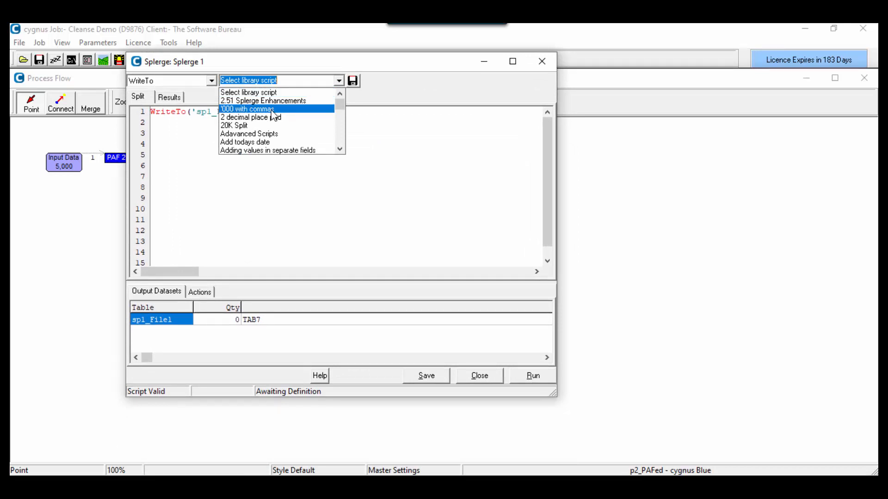
pyautogui.write('p')
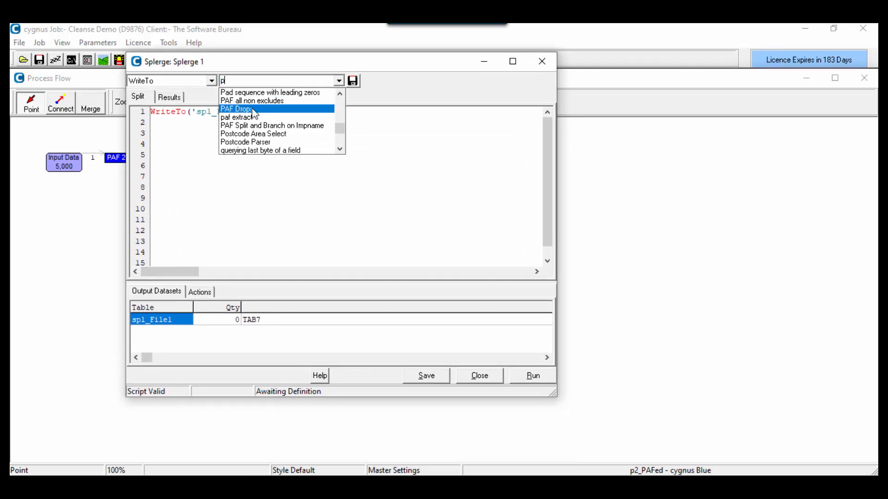
pyautogui.click(253, 110)
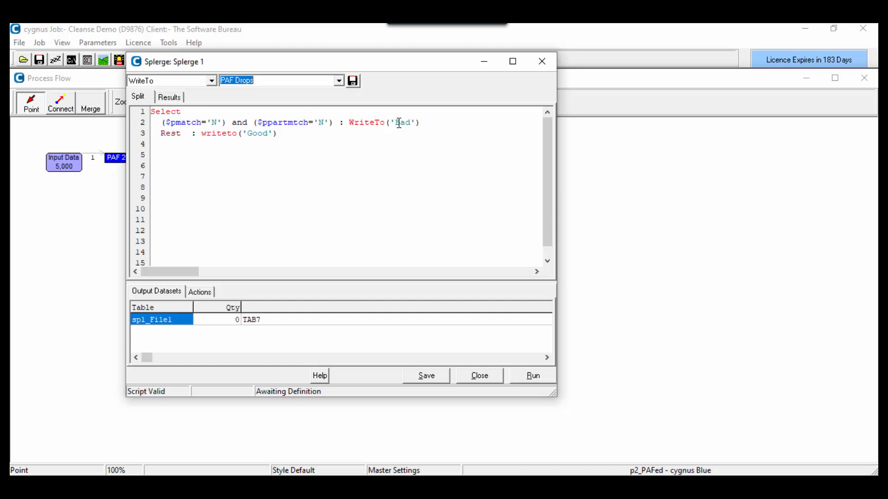
# Step: Save and run the Splerge script that splits the records into Bad and Good data sets, and close it
pyautogui.click(426, 375)
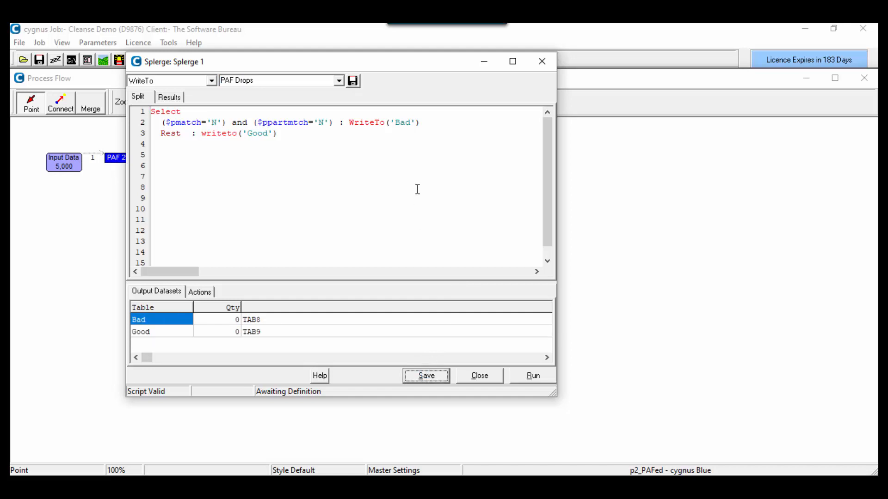
pyautogui.moveTo(411, 68); pyautogui.dragTo(664, 105)
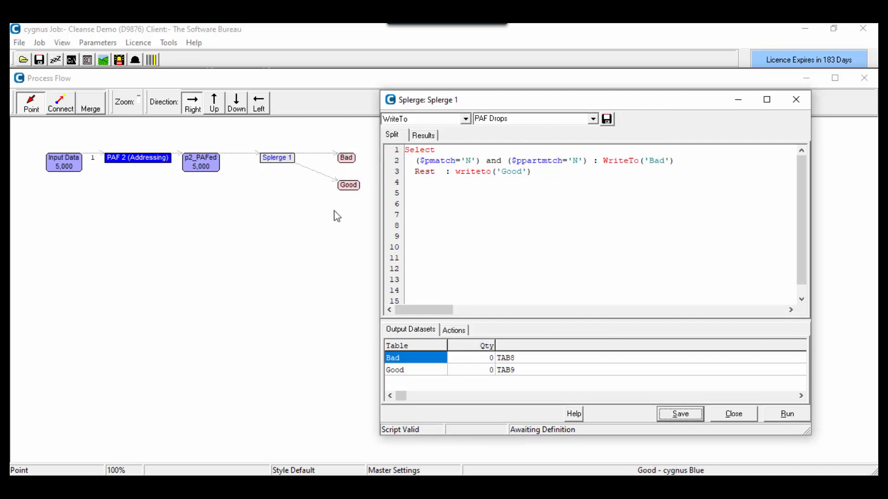
pyautogui.click(785, 415)
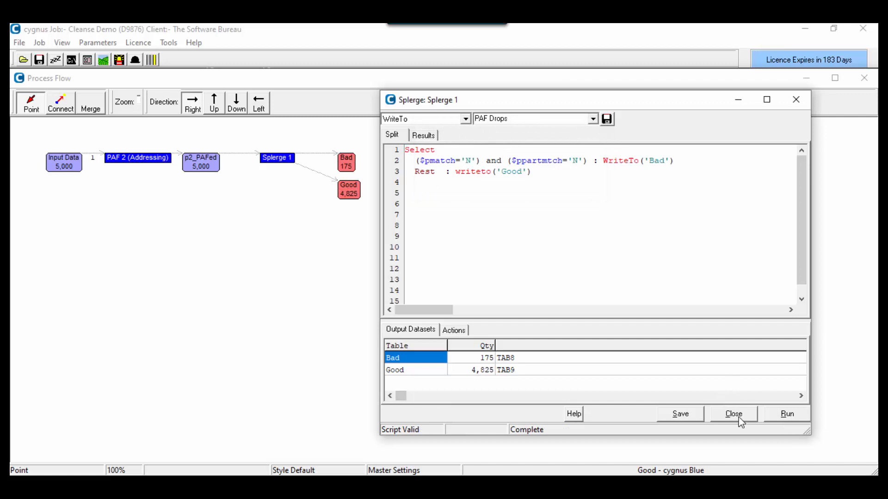
pyautogui.click(735, 415)
# Step: Add a Dedupe process to the Good data set, and move its settings window clear of the output data sets
pyautogui.moveTo(348, 163)
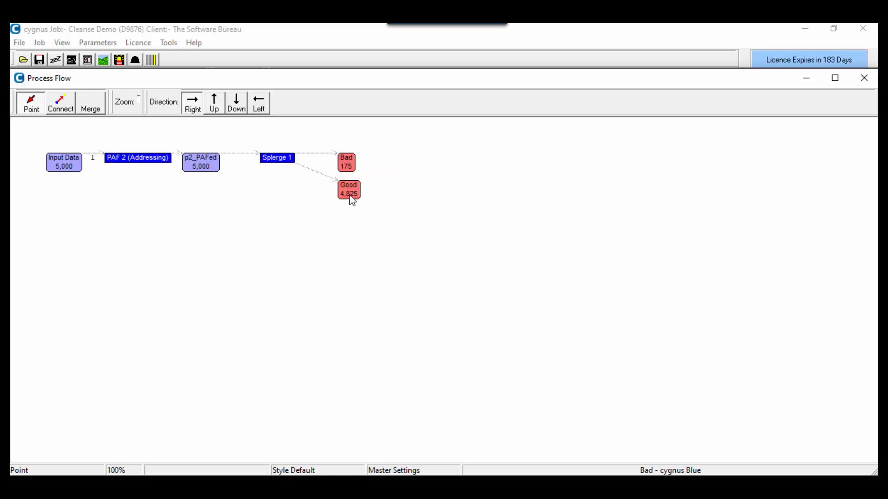
pyautogui.moveTo(349, 193)
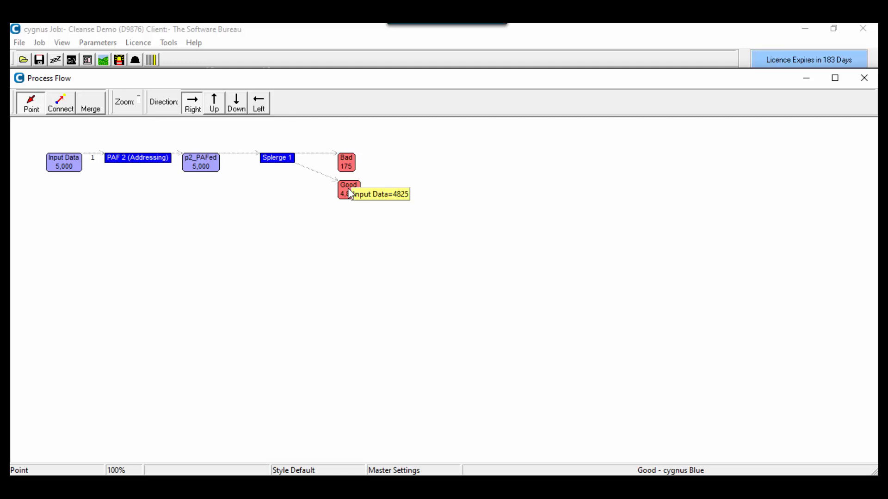
pyautogui.rightClick(350, 193)
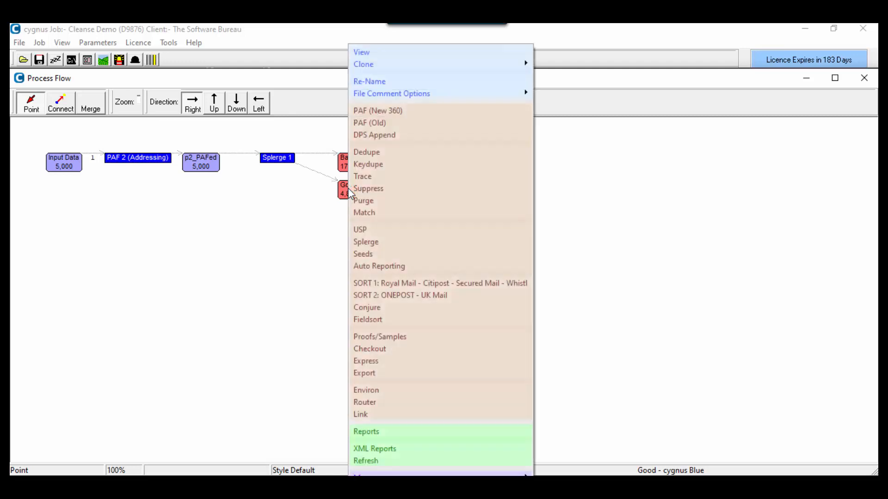
pyautogui.click(405, 152)
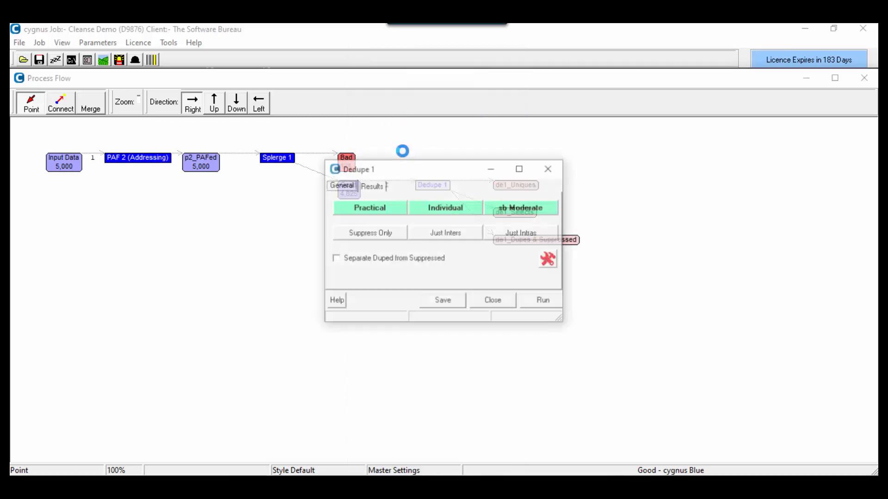
pyautogui.moveTo(413, 168); pyautogui.dragTo(330, 132)
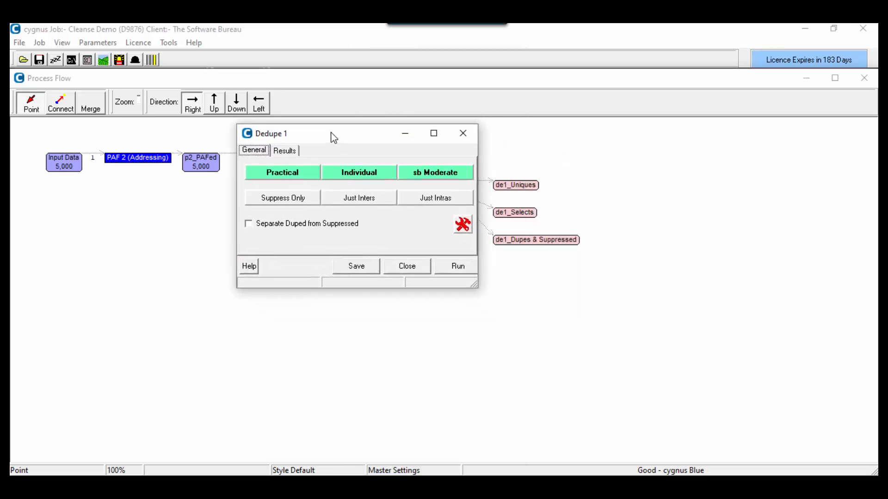
# Step: Check the dedupe level and strictness choices, keep Individual and sb Moderate, and save and run the dedupe
pyautogui.click(365, 175)
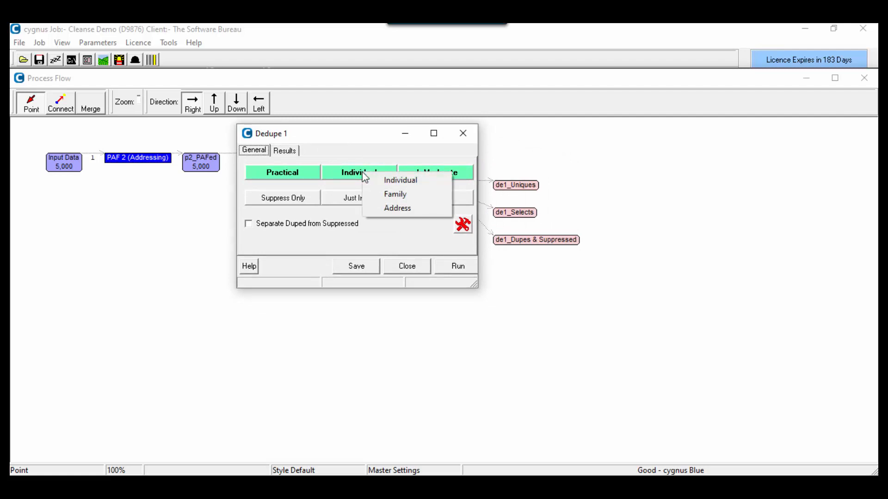
pyautogui.click(359, 150)
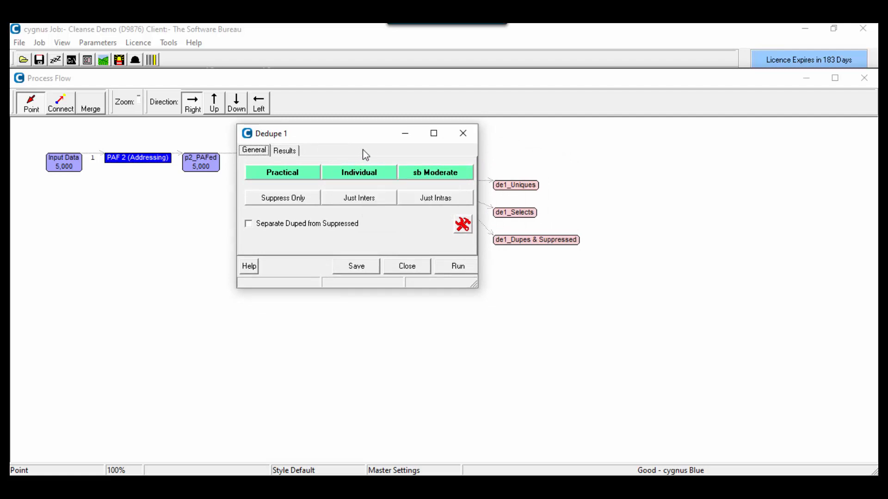
pyautogui.click(430, 175)
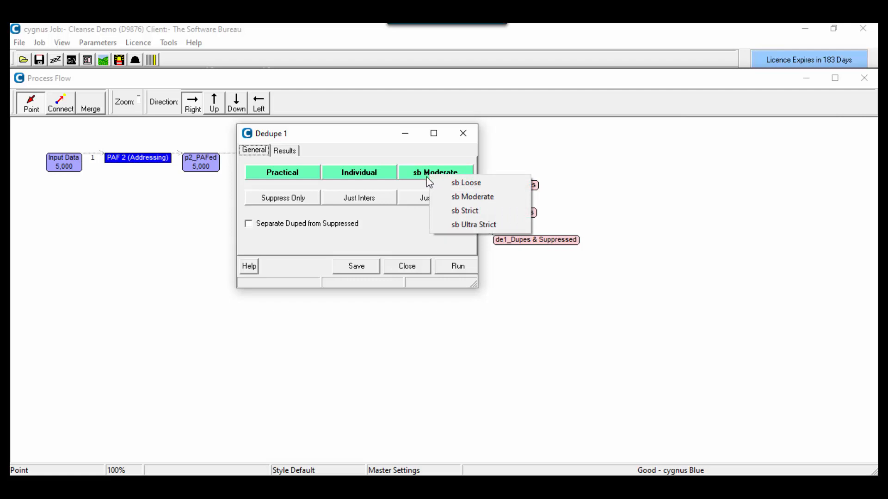
pyautogui.click(389, 232)
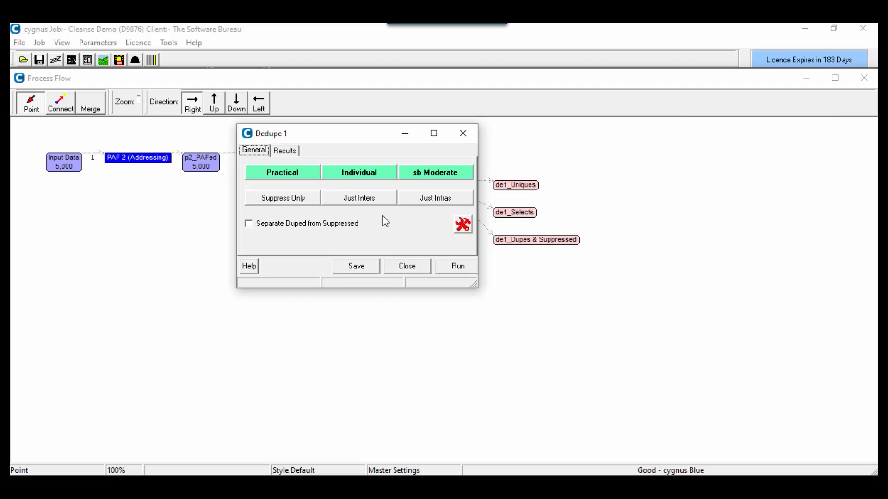
pyautogui.click(357, 270)
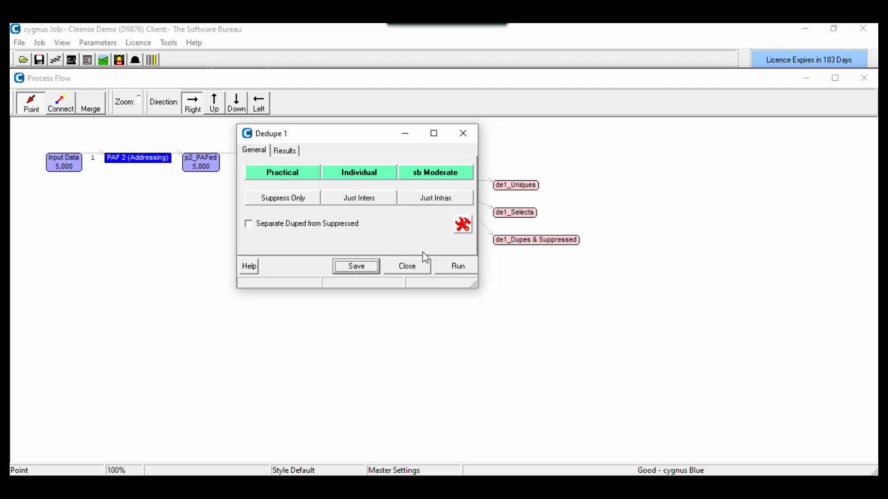
pyautogui.click(456, 268)
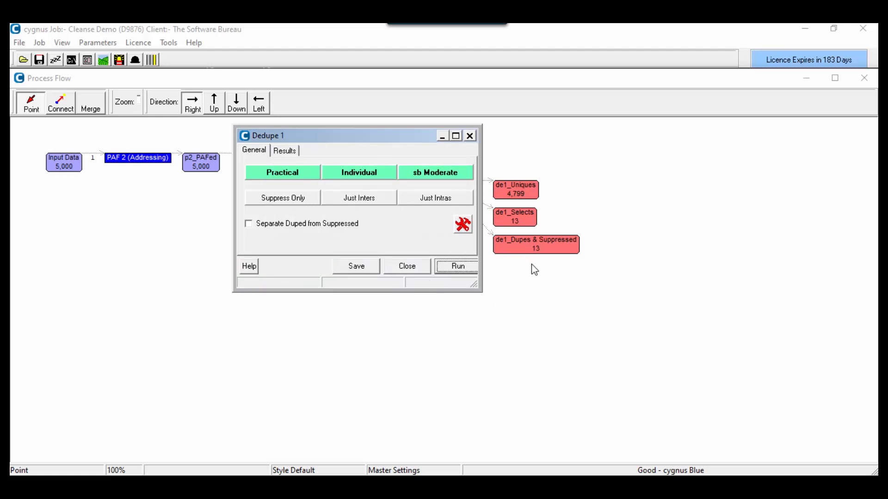
# Step: Review the first four matched record pairs in the dedupe results, and close the Dedupe process
pyautogui.click(285, 152)
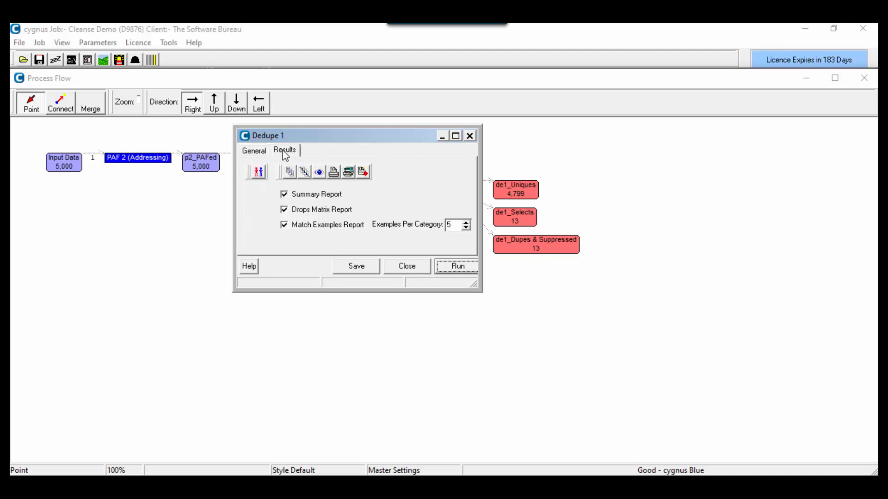
pyautogui.click(259, 174)
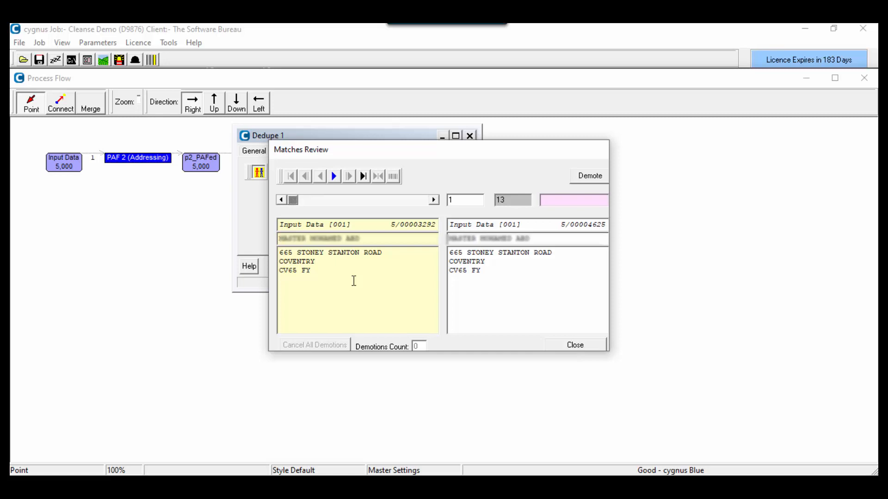
pyautogui.click(333, 180)
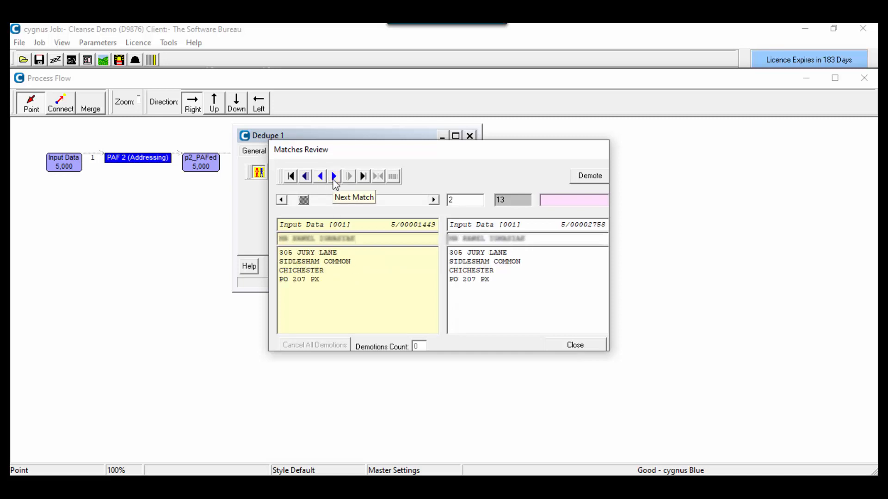
pyautogui.click(334, 176)
pyautogui.click(333, 177)
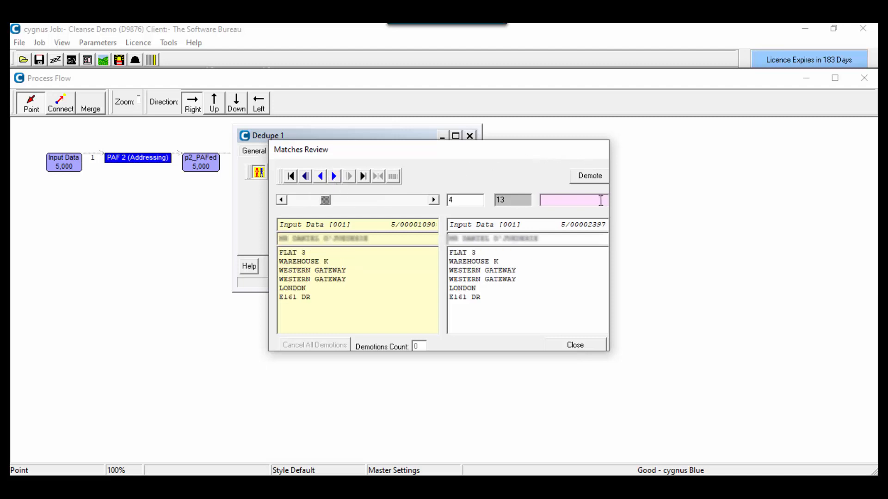
pyautogui.click(583, 346)
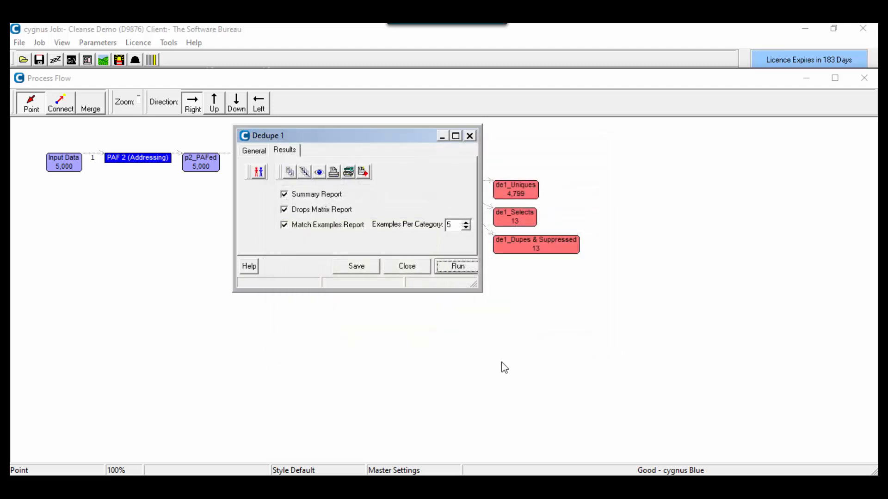
pyautogui.click(407, 272)
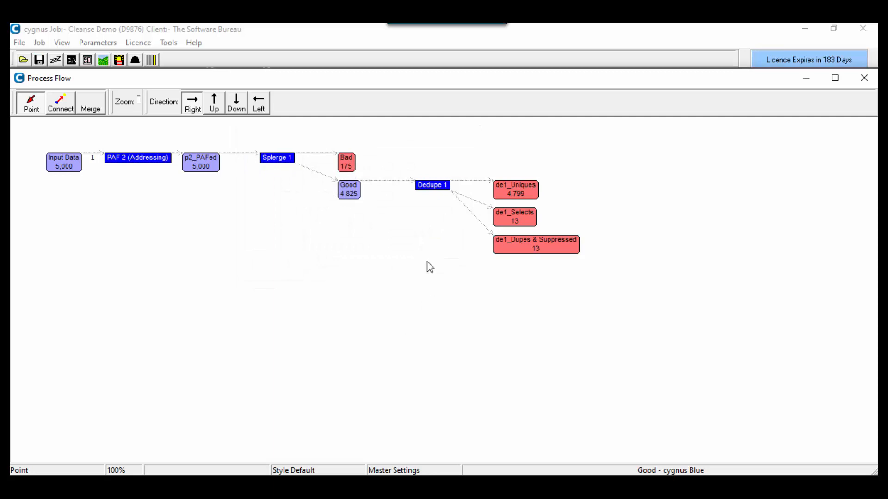
# Step: Move Dedupe 1 closer to the Good data set, and place de1_Dupes & Suppressed further below de1_Selects
pyautogui.moveTo(433, 190); pyautogui.dragTo(394, 194)
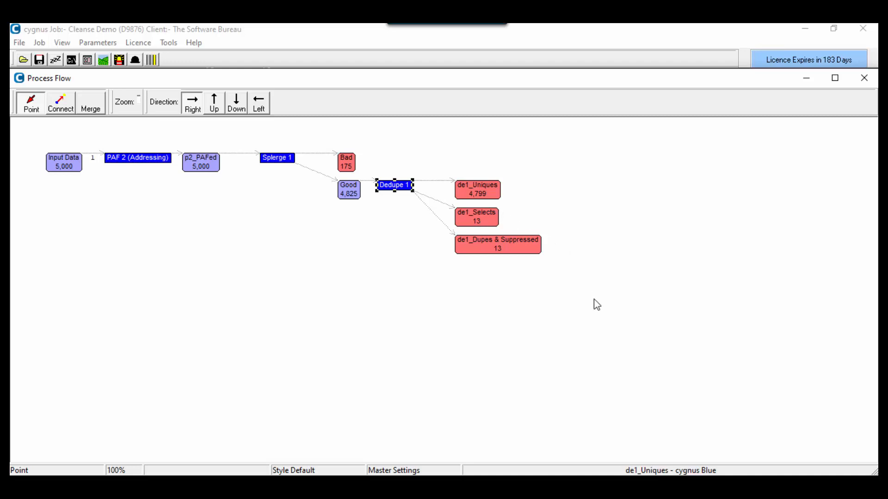
pyautogui.moveTo(511, 255)
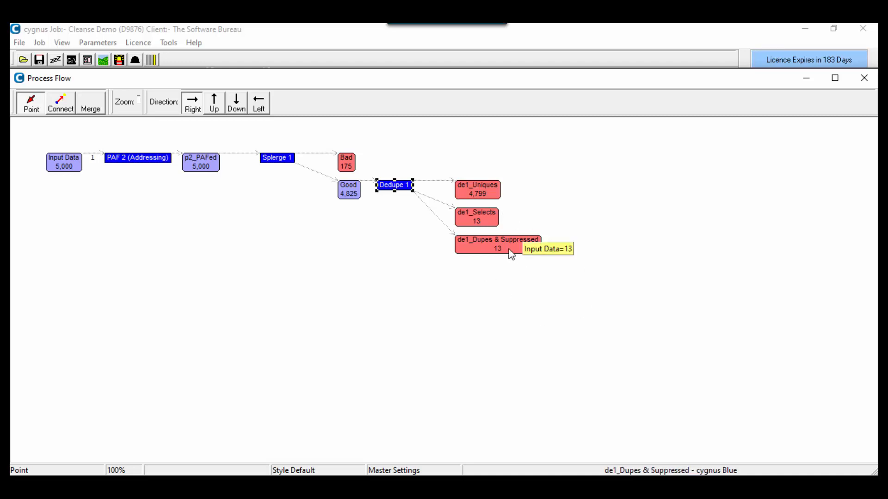
pyautogui.moveTo(511, 254); pyautogui.dragTo(510, 280)
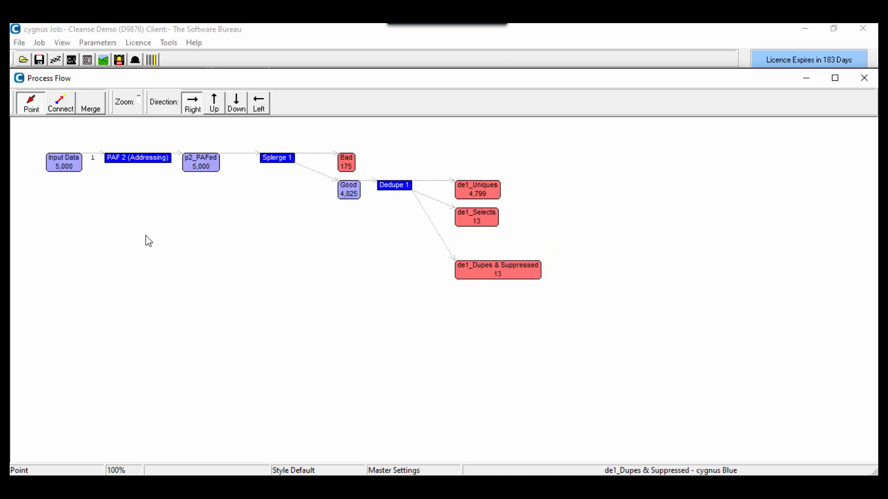
# Step: Merge the de1_Uniques and de1_Selects data sets into a new Trace process
pyautogui.click(92, 108)
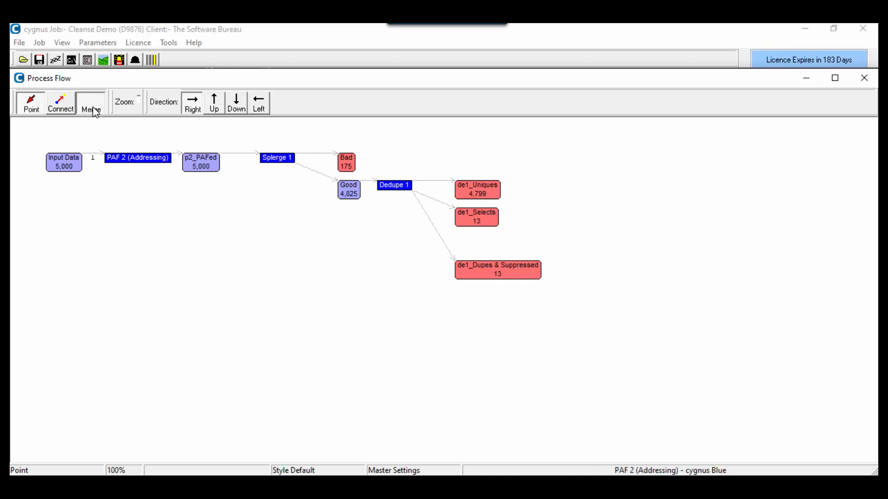
pyautogui.moveTo(466, 160); pyautogui.dragTo(514, 232)
pyautogui.moveTo(490, 189)
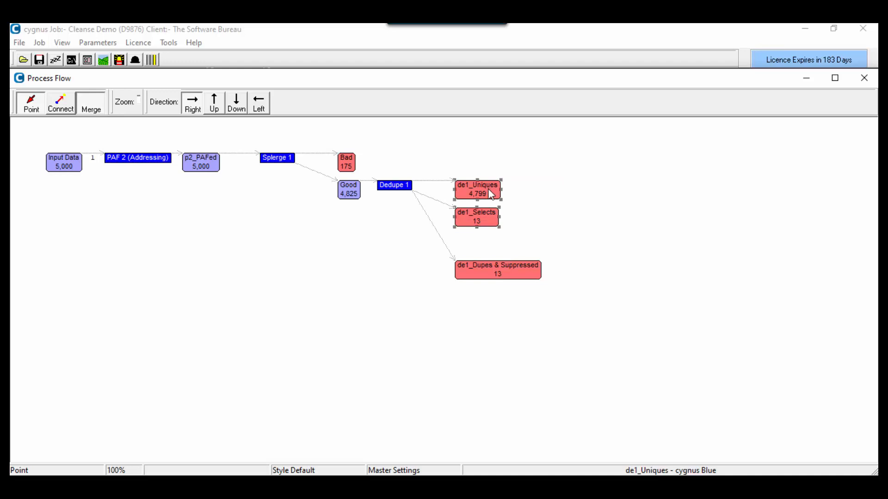
pyautogui.rightClick(491, 193)
pyautogui.click(504, 176)
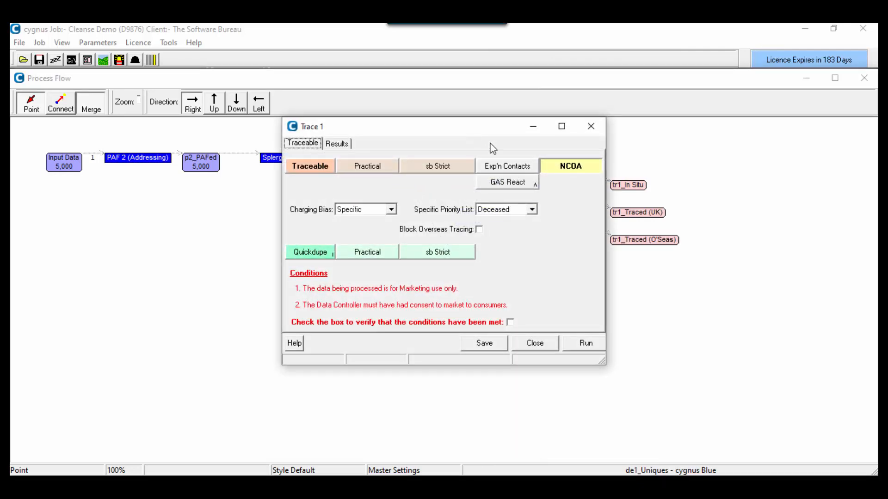
pyautogui.click(507, 167)
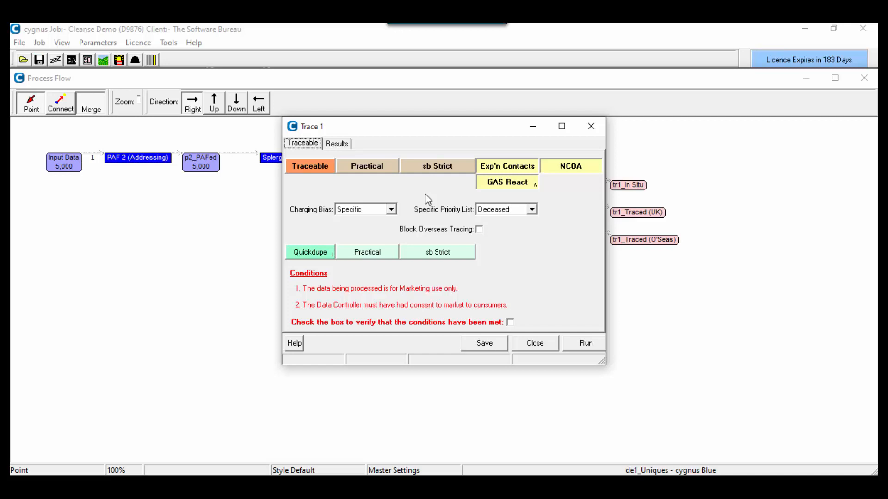
pyautogui.click(522, 168)
pyautogui.click(524, 184)
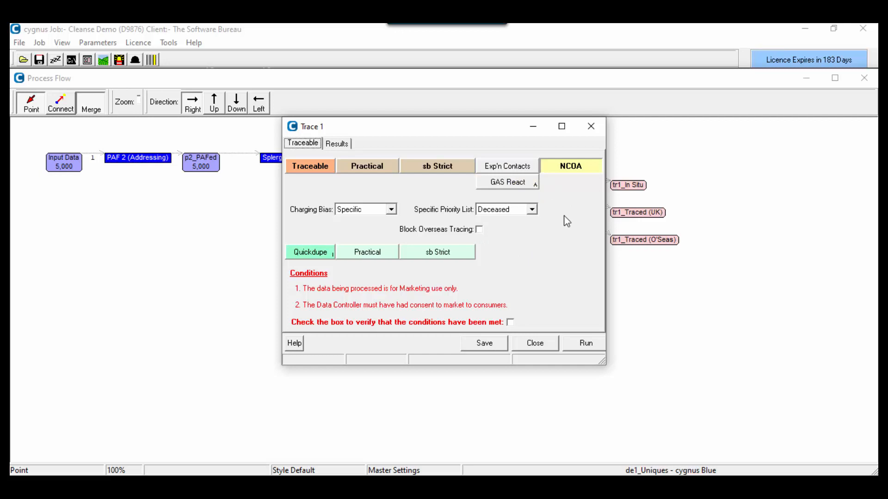
# Step: Block overseas tracing in the Trace process
pyautogui.click(480, 230)
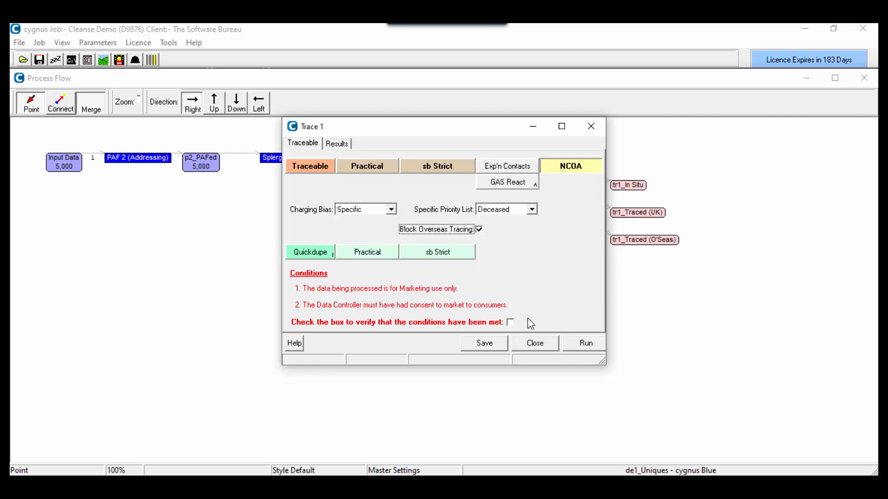
# Step: Confirm that the marketing-use and consent conditions have been met for the Trace process, then save and run it
pyautogui.click(510, 323)
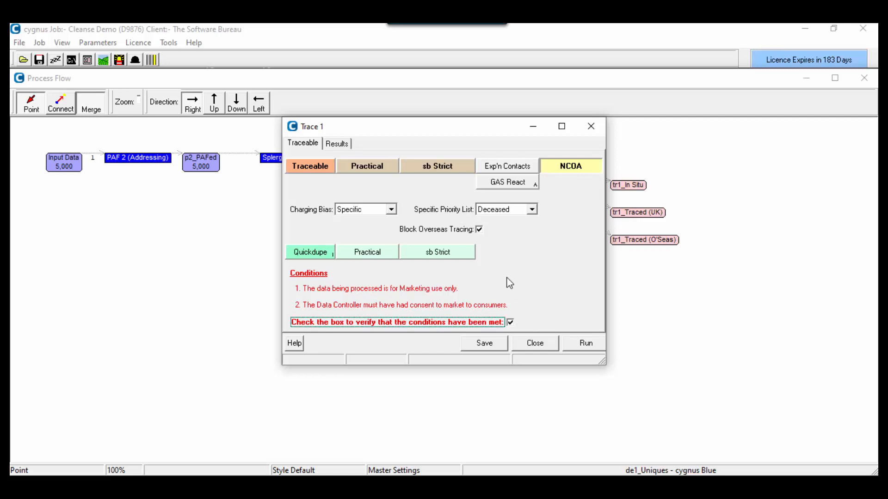
pyautogui.click(484, 343)
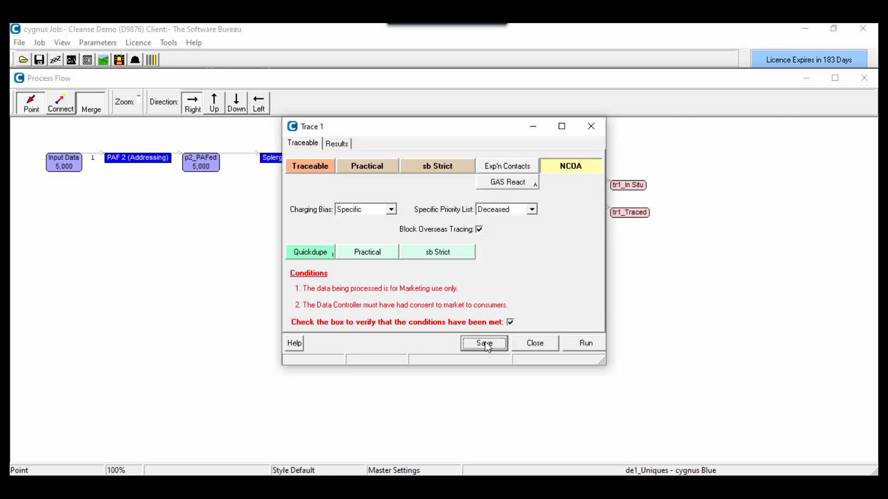
pyautogui.click(584, 343)
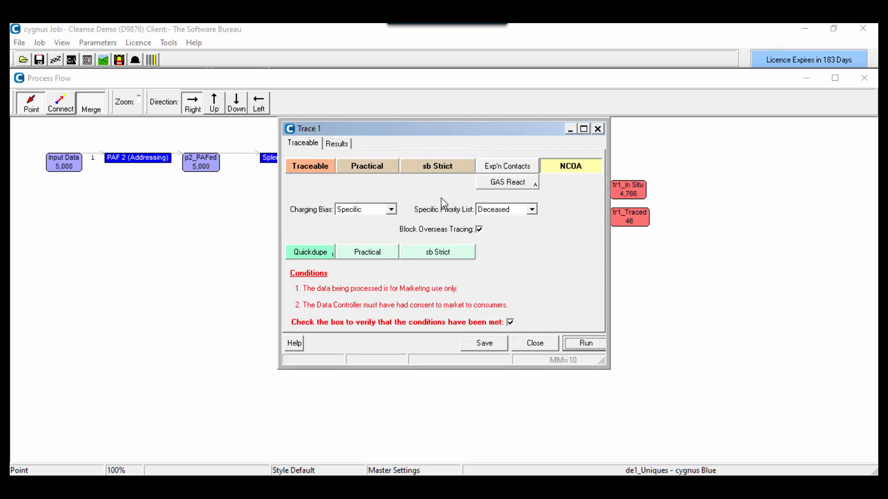
# Step: Review the first three traced record matches in the Trace results, and close the Trace process
pyautogui.click(336, 145)
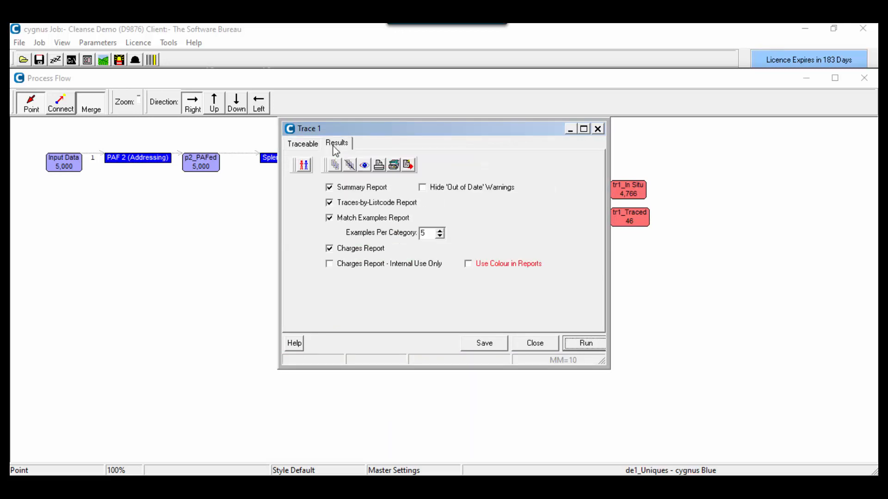
pyautogui.click(308, 168)
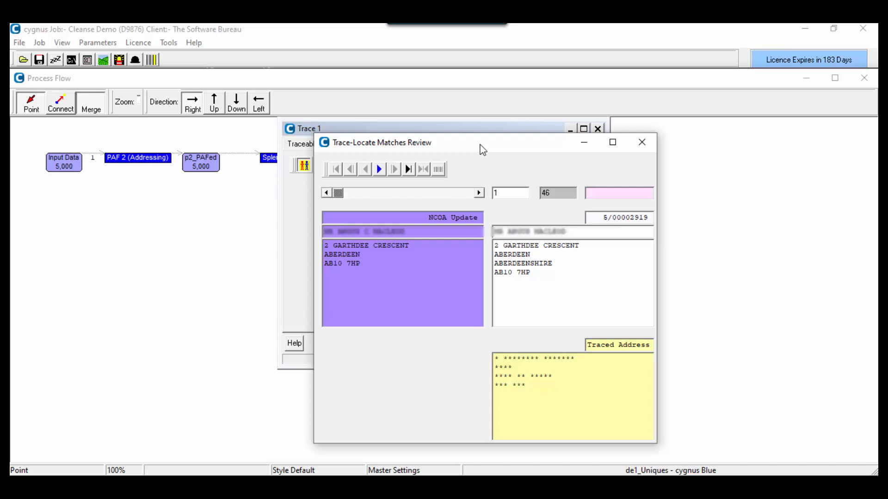
pyautogui.click(380, 169)
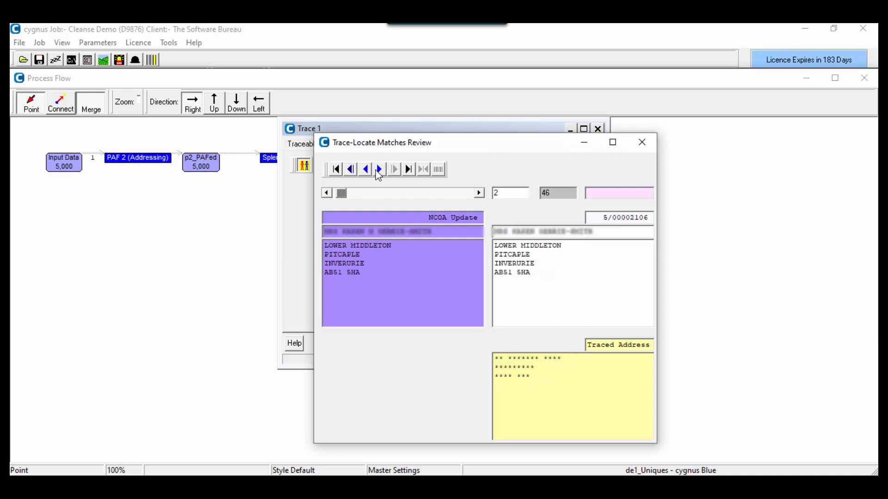
pyautogui.click(379, 169)
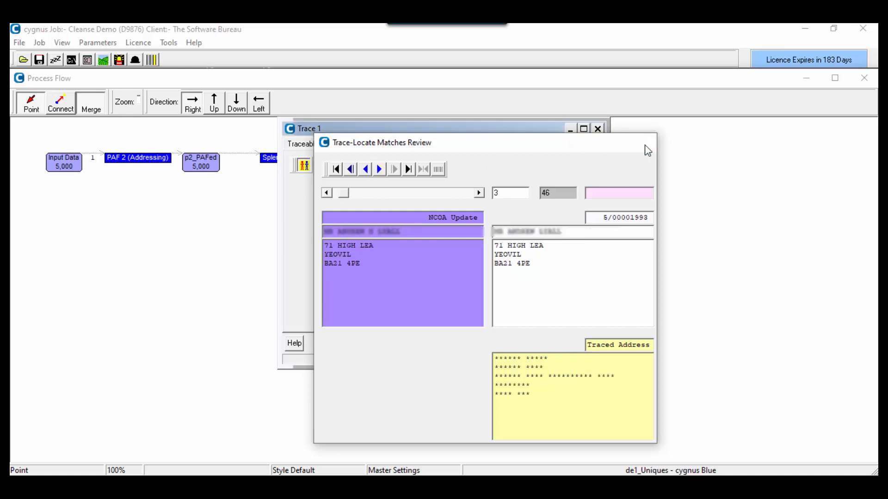
pyautogui.click(642, 143)
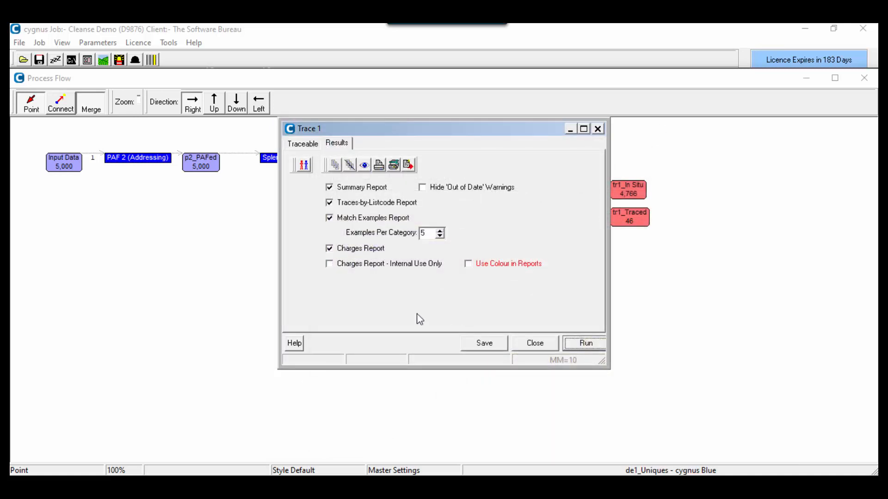
pyautogui.click(535, 343)
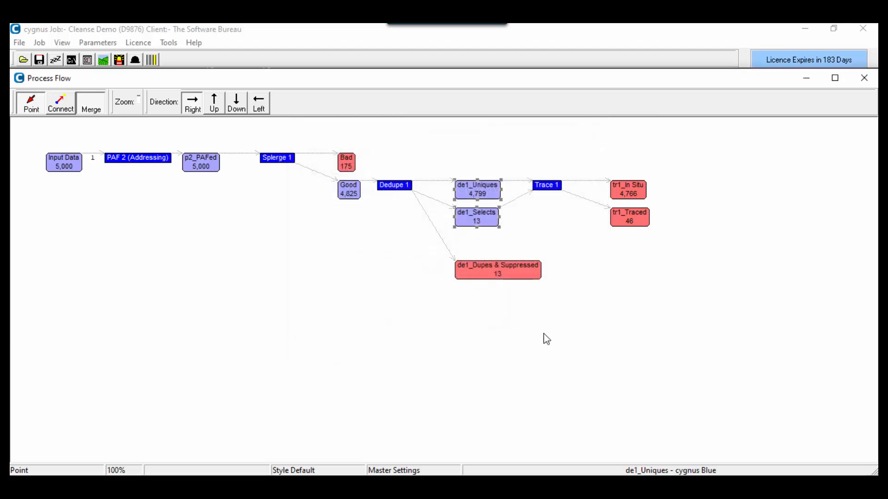
# Step: Merge the tr1_In Situ and tr1_Traced data sets into a new Suppress process
pyautogui.click(644, 221)
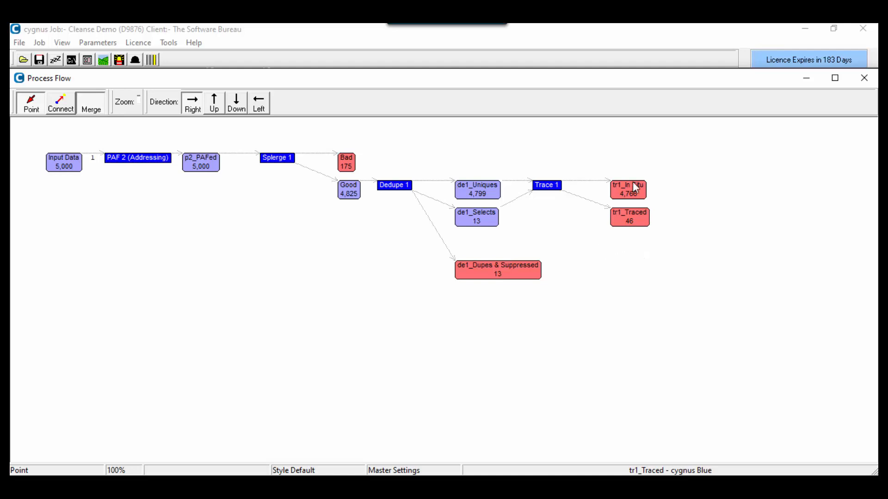
pyautogui.moveTo(606, 168); pyautogui.dragTo(660, 246)
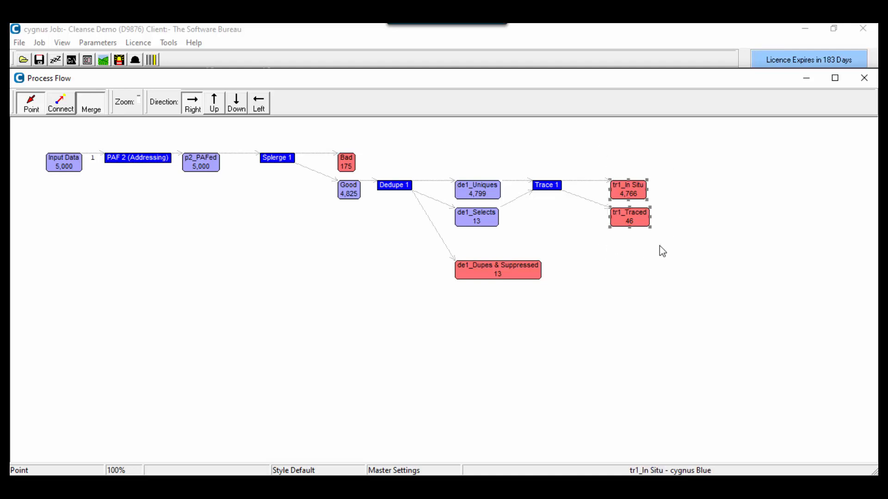
pyautogui.rightClick(635, 195)
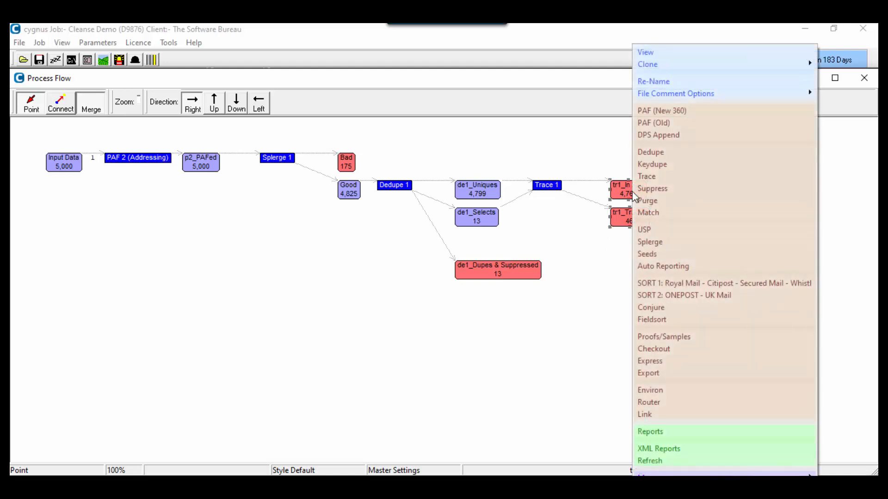
pyautogui.click(651, 188)
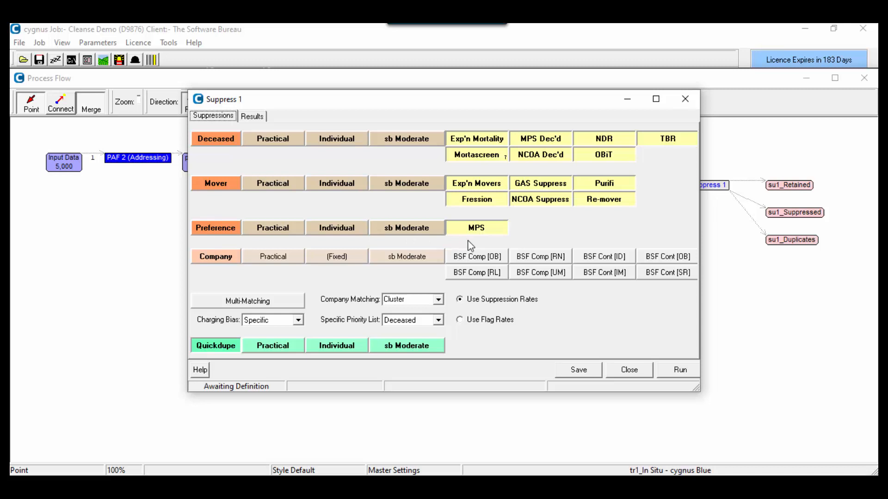
# Step: Turn off Quickdupe and the Preference, Mover and Deceased suppression groups, and enable only the Mortascreen deceased file
pyautogui.click(217, 347)
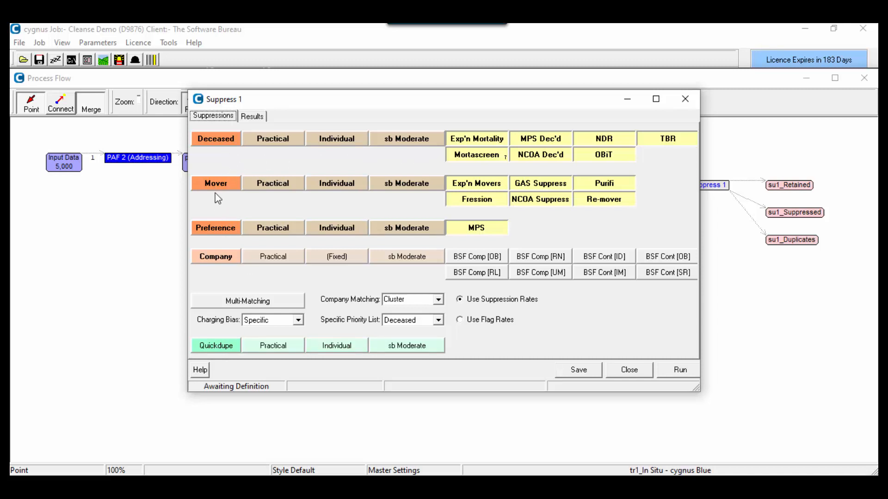
pyautogui.click(217, 231)
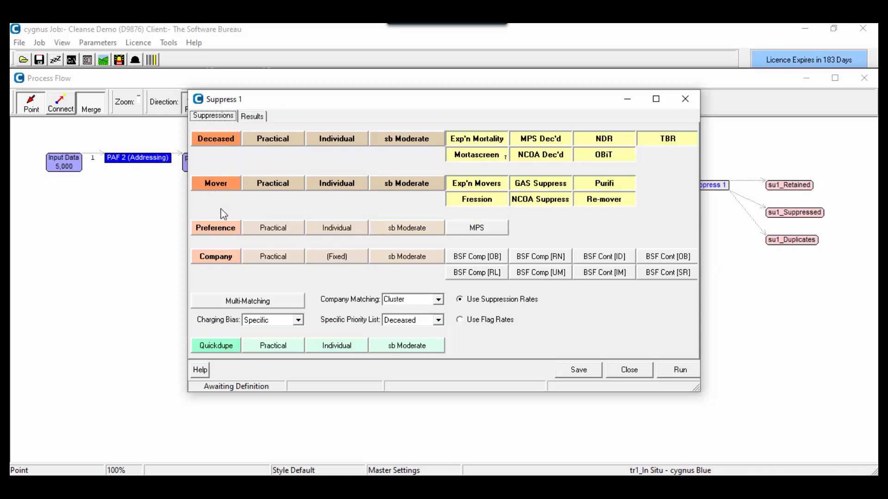
pyautogui.click(216, 184)
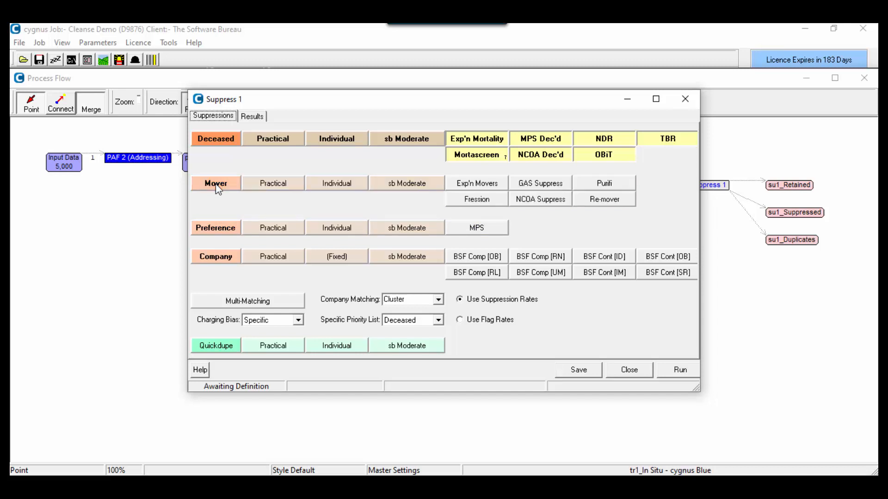
pyautogui.click(220, 144)
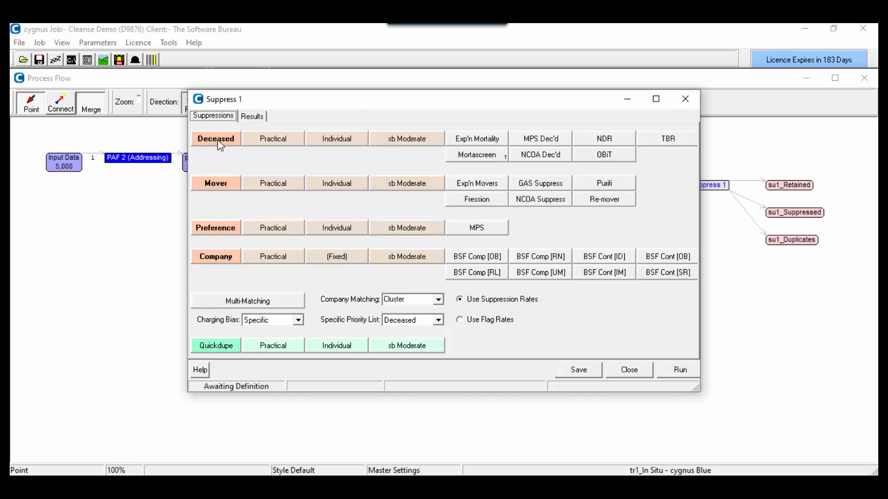
pyautogui.click(475, 157)
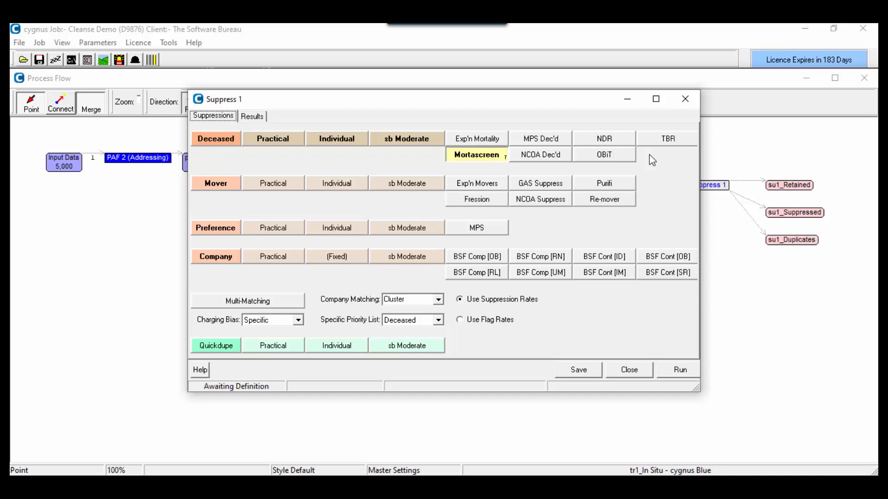
# Step: Save and run the Suppress process, then close it to return to the process flow
pyautogui.click(578, 373)
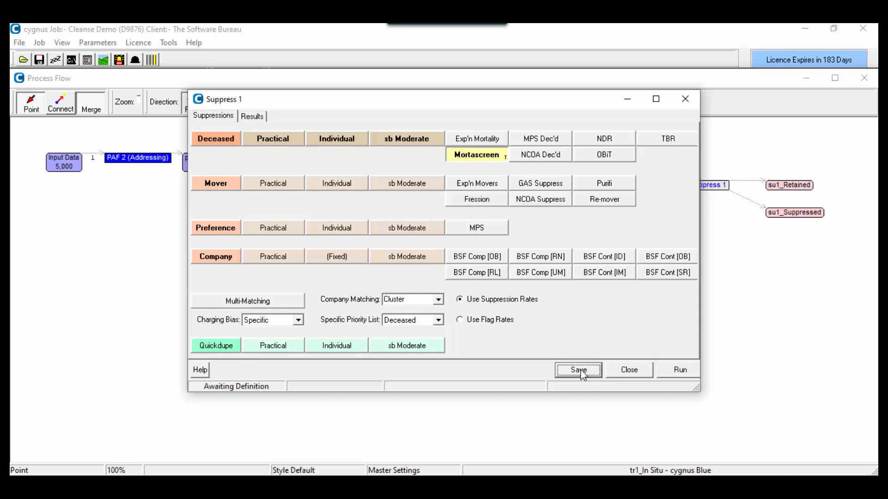
pyautogui.click(678, 372)
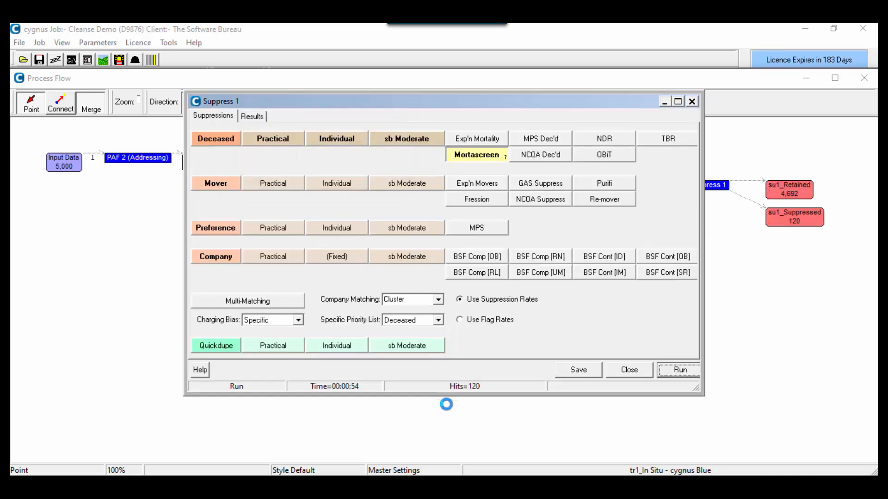
pyautogui.click(636, 371)
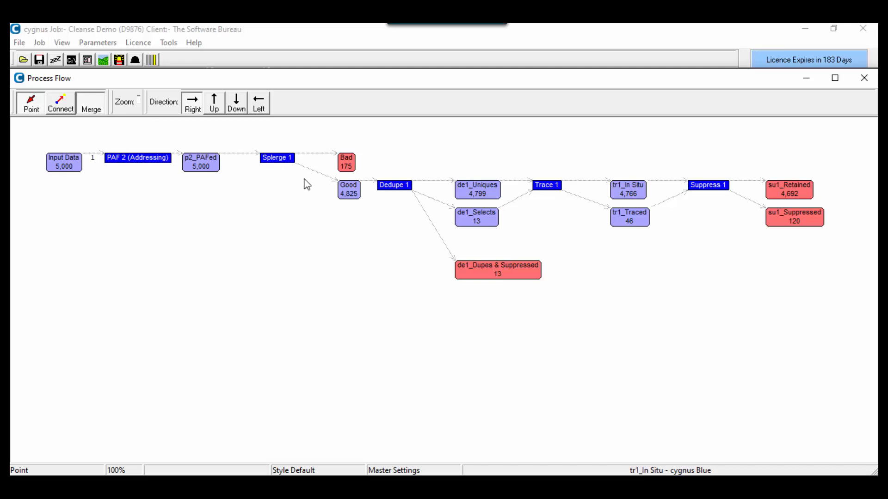
pyautogui.moveTo(347, 163)
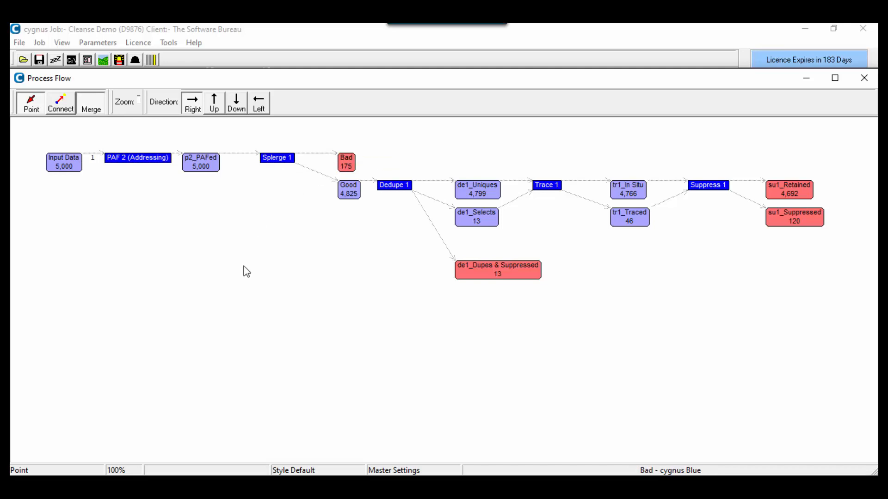